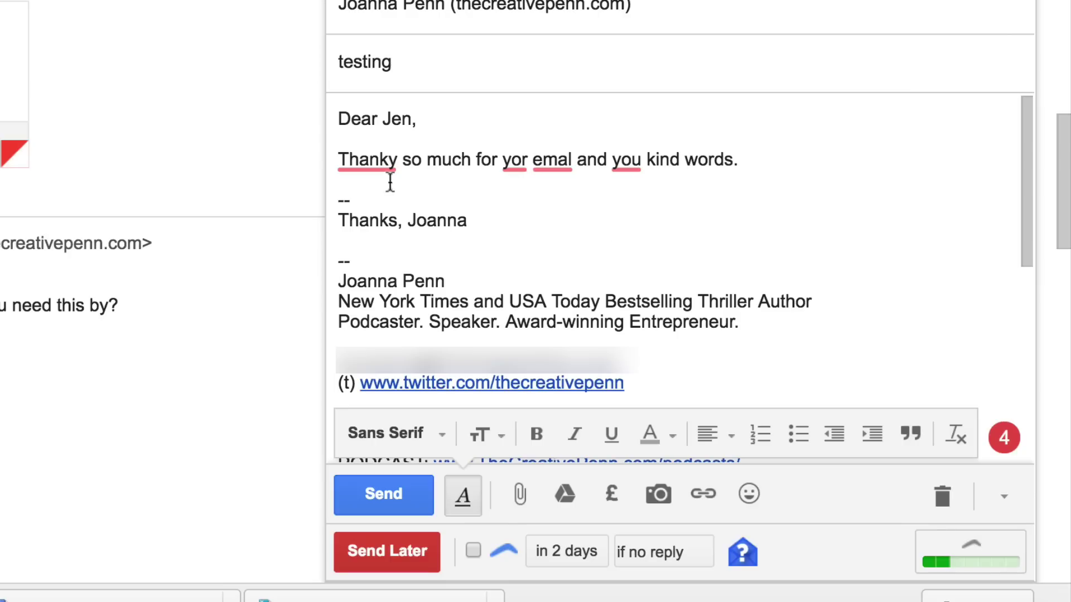
Step: Accept Grammarly's Thanks, your and email fixes, and change 'you' to 'your' before 'kind words'
mouse_move(377, 163)
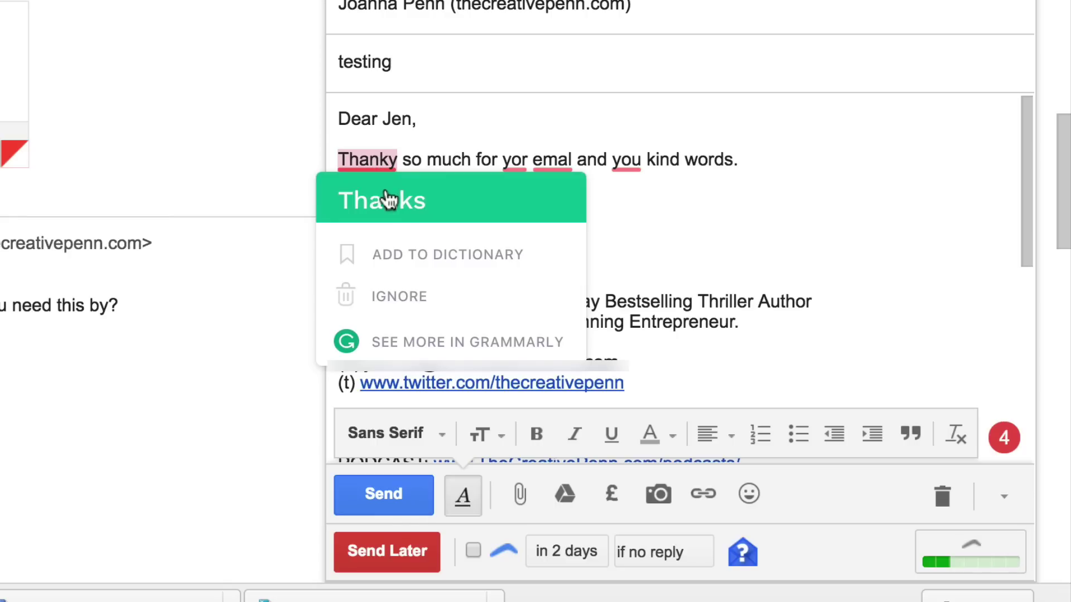
left_click(392, 215)
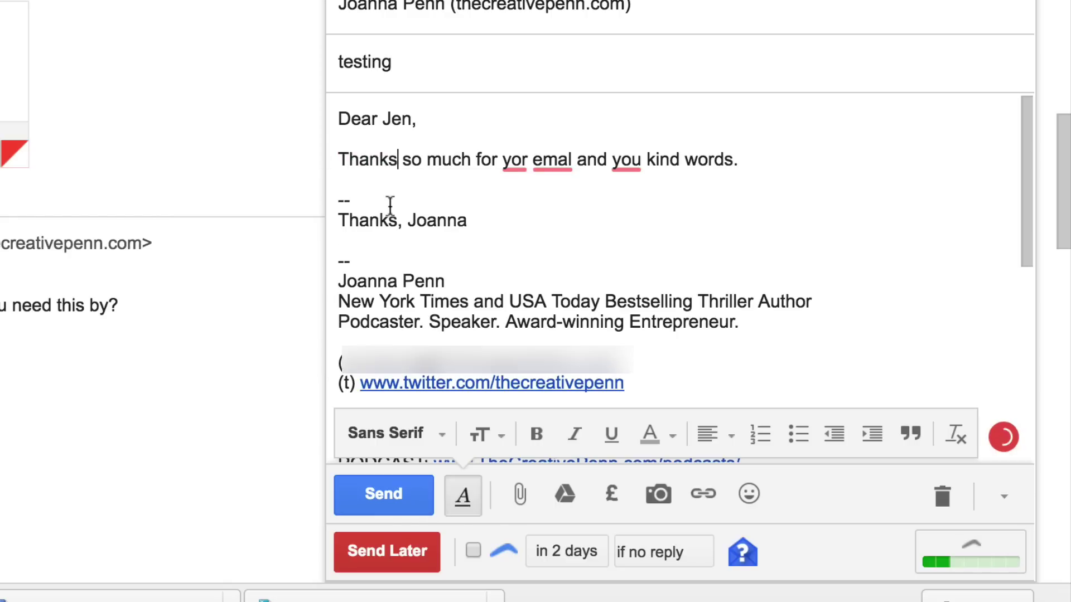
mouse_move(516, 164)
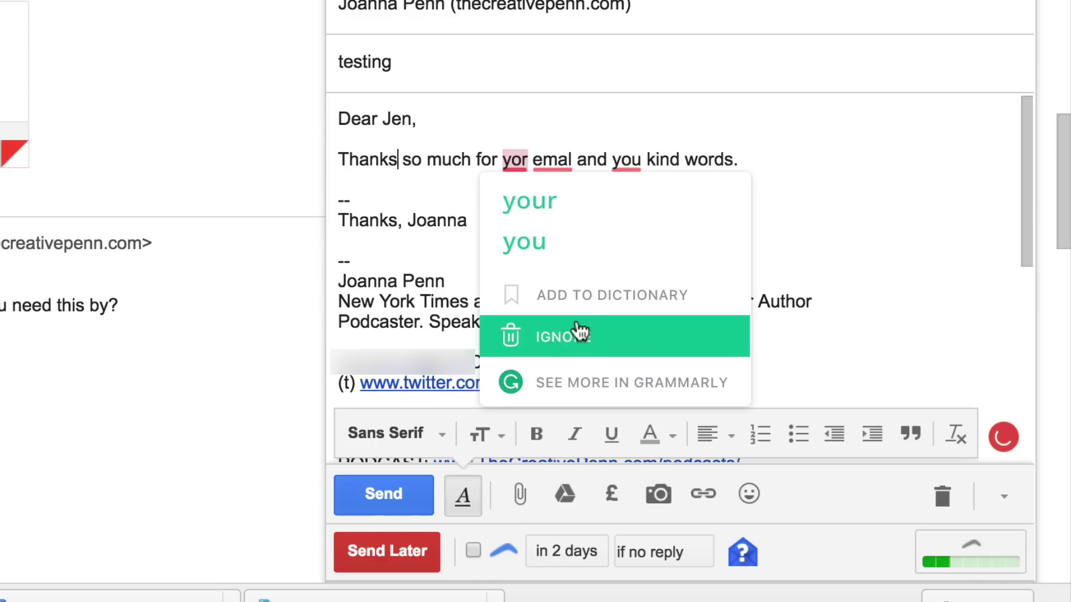
left_click(533, 205)
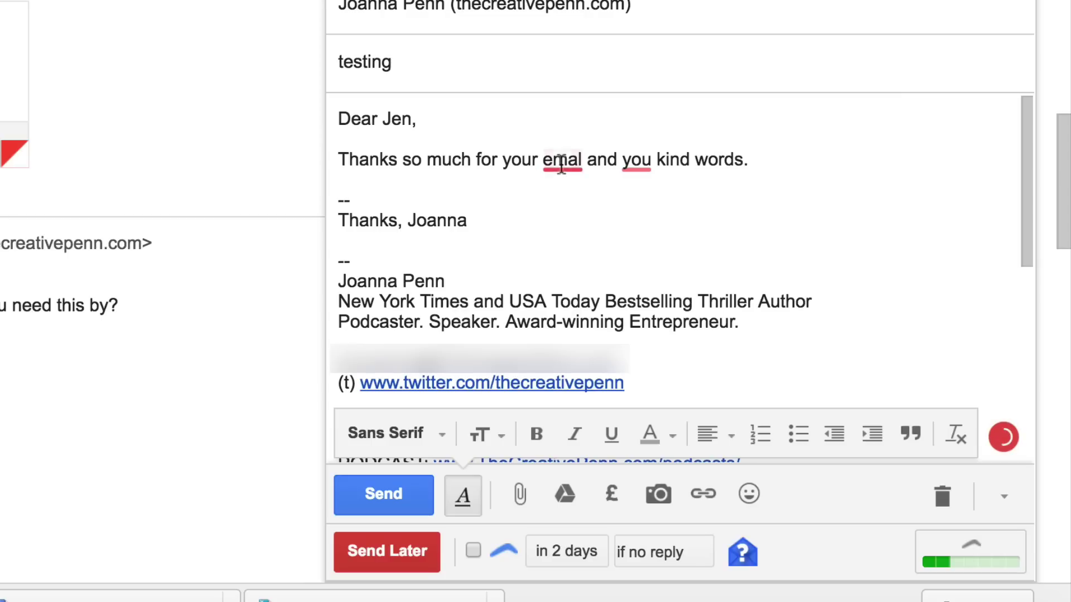
mouse_move(560, 167)
left_click(584, 209)
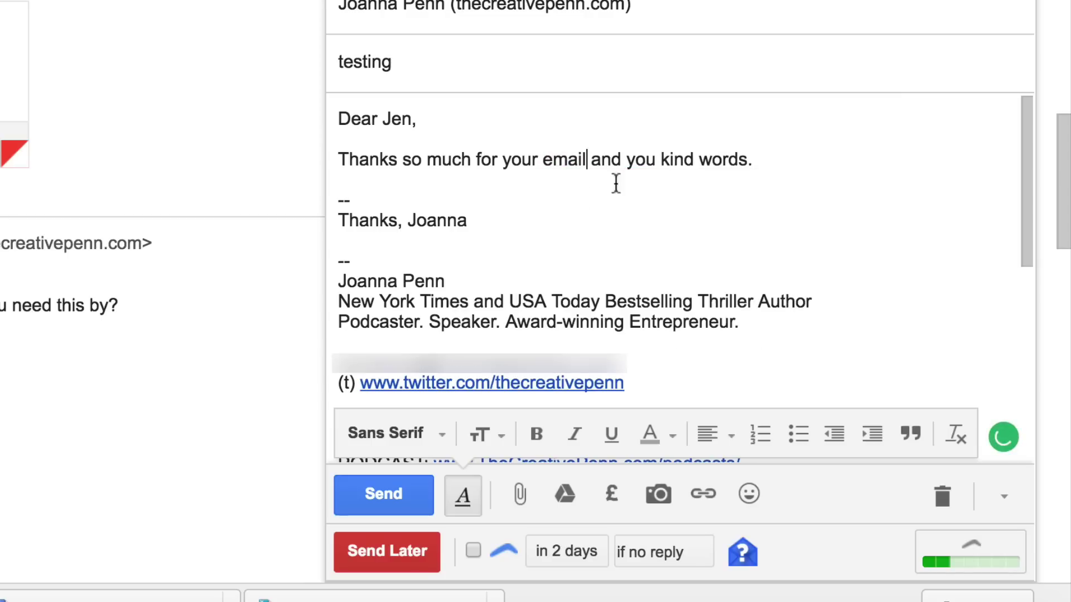
left_click(653, 160)
type("r")
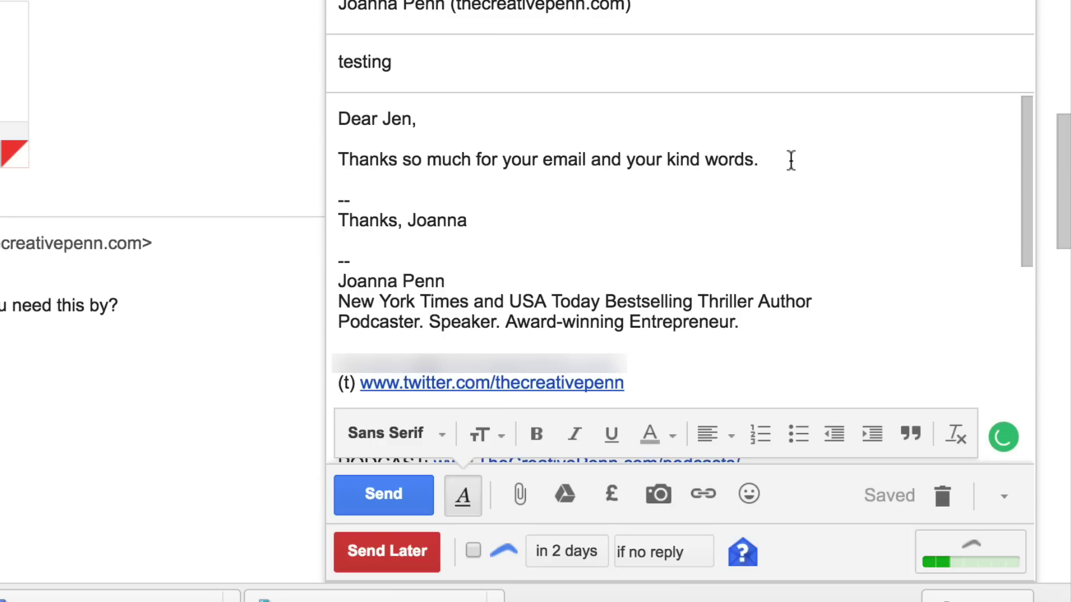
mouse_move(1016, 441)
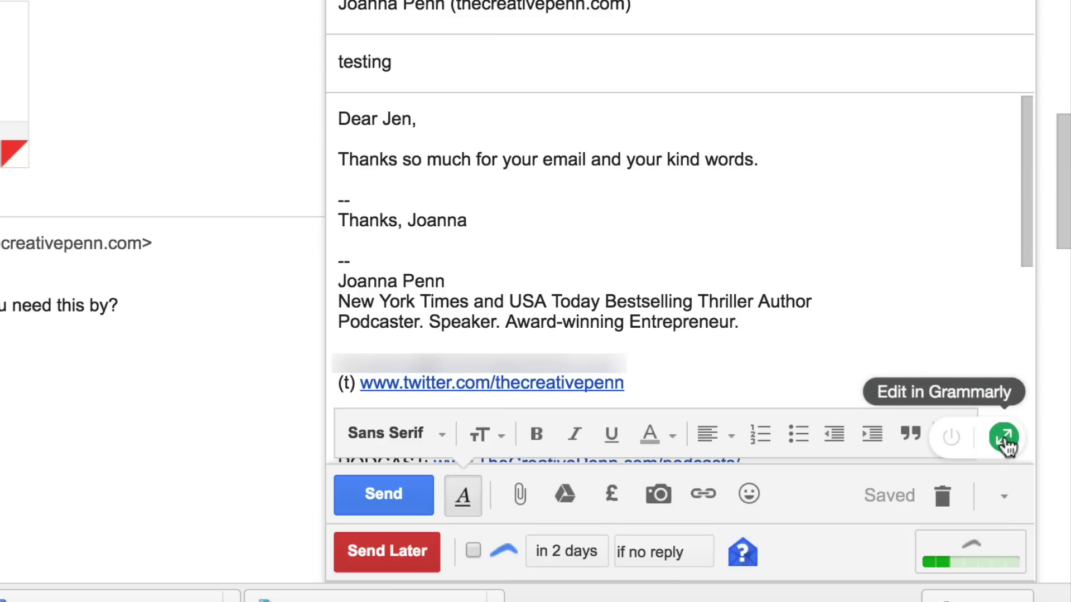
Step: Send the corrected Gmail text to the full editor with the Grammarly badge's 'Edit in Grammarly'
left_click(1005, 441)
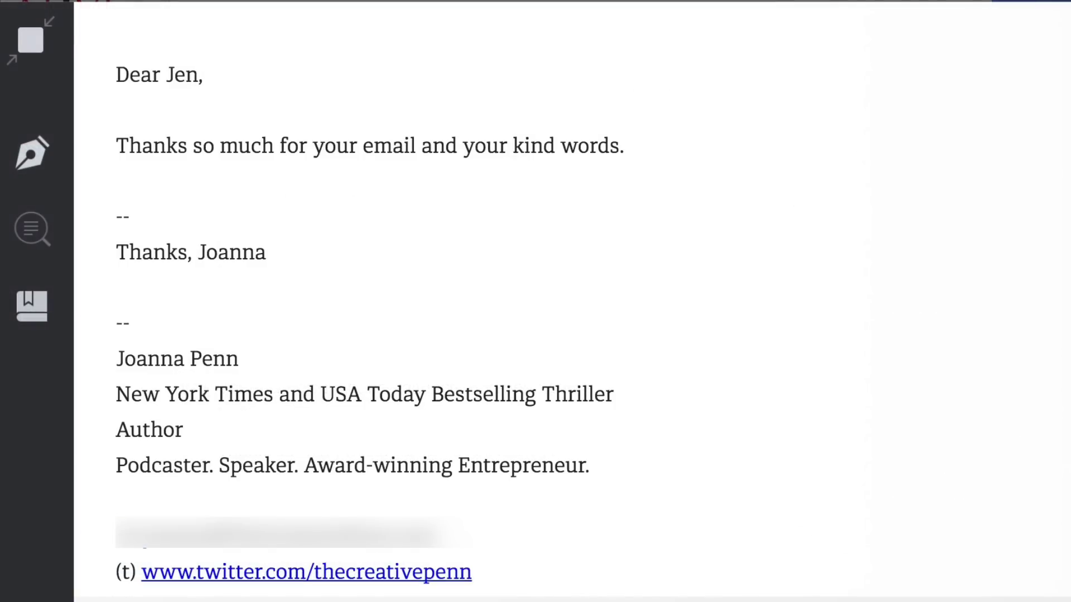
mouse_move(51, 154)
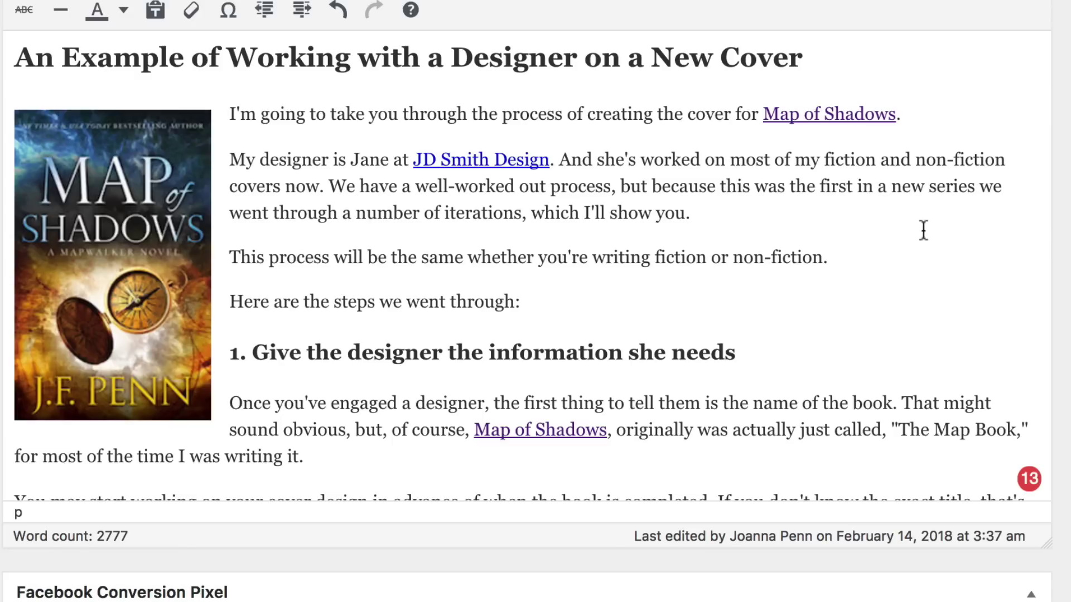
Step: Open the cover-design article's 13 issues, read the 'own' tautology explanation, and scroll through the text
mouse_move(1031, 481)
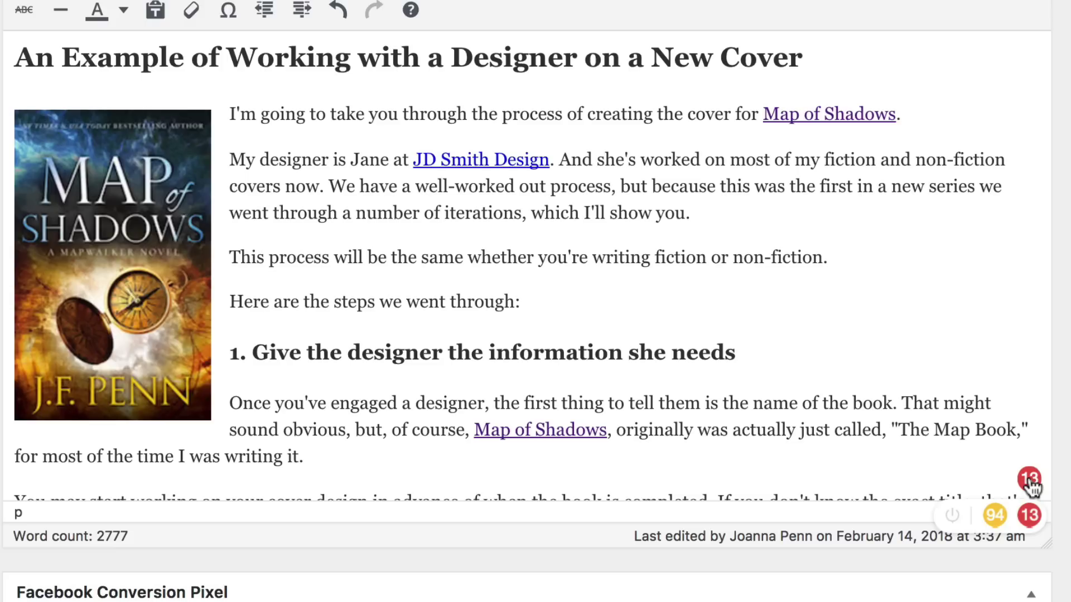
left_click(1030, 481)
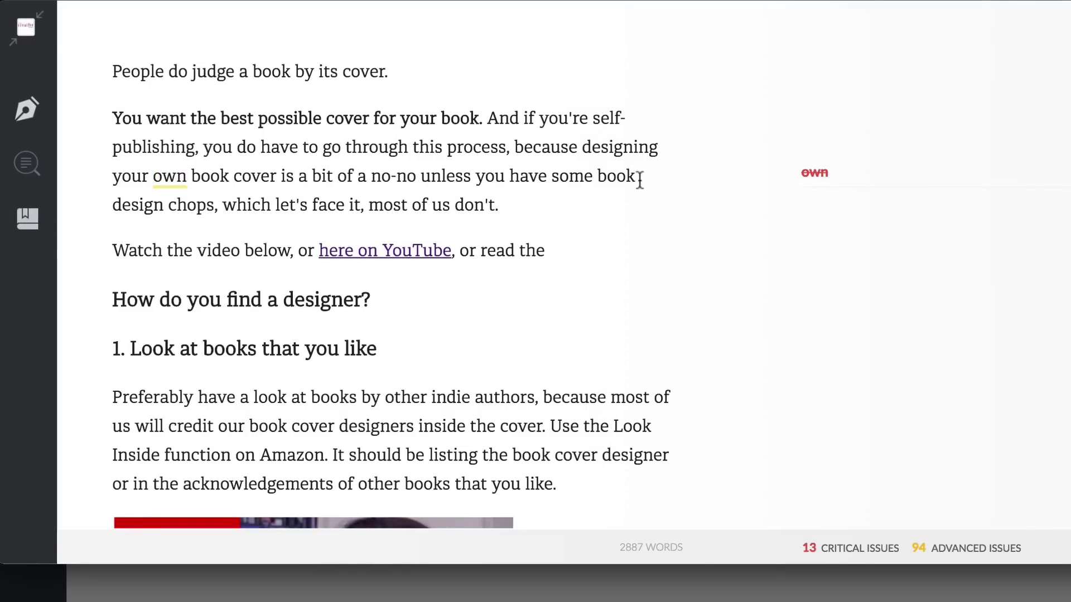
left_click(842, 180)
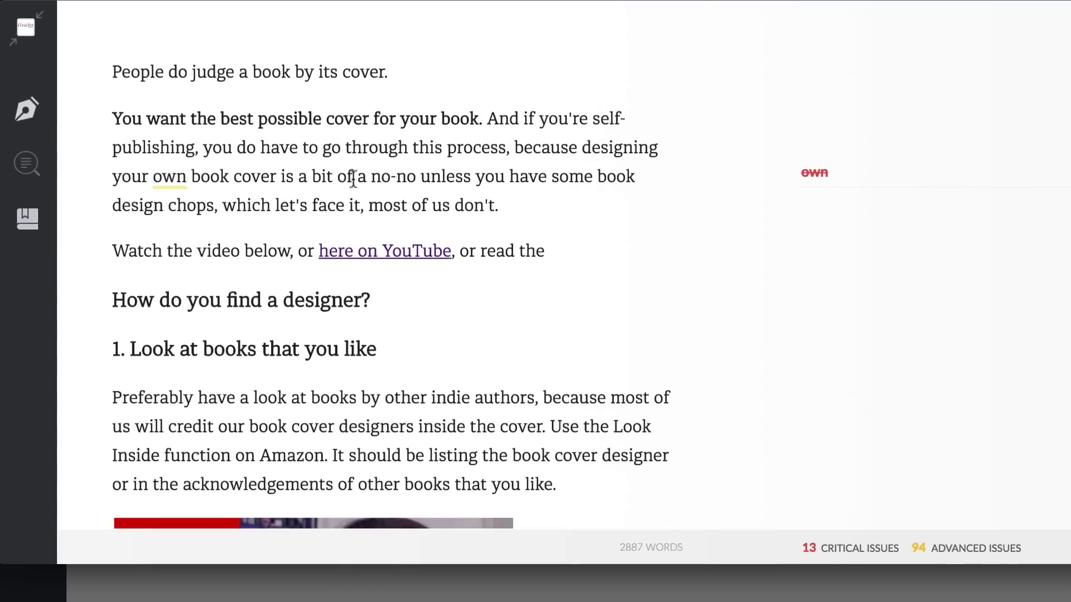
scroll(361, 258, "down", 6)
scroll(362, 241, "down", 7)
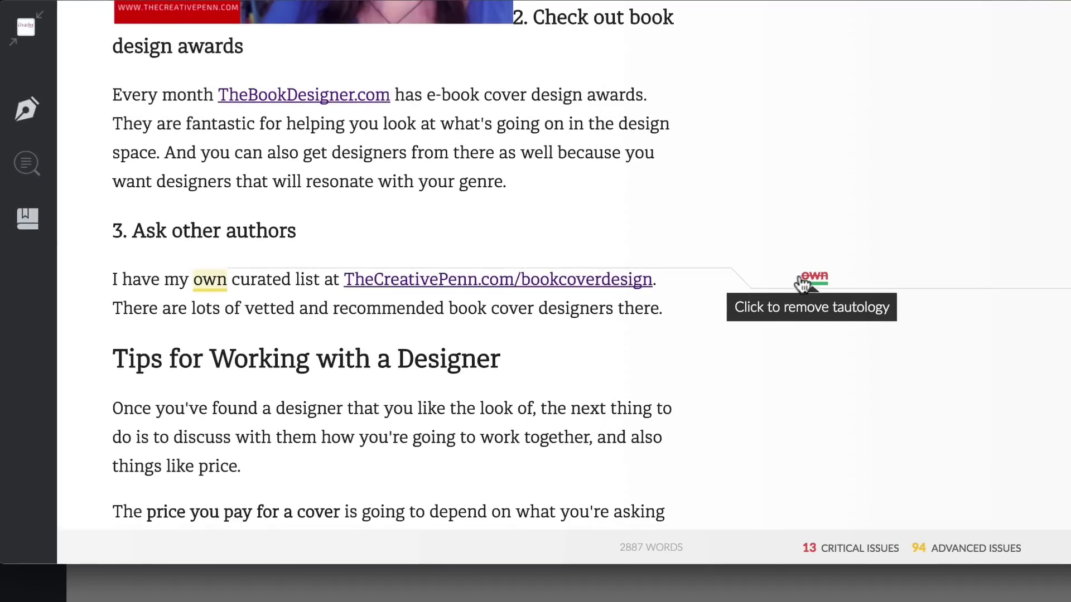
scroll(801, 284, "down", 5)
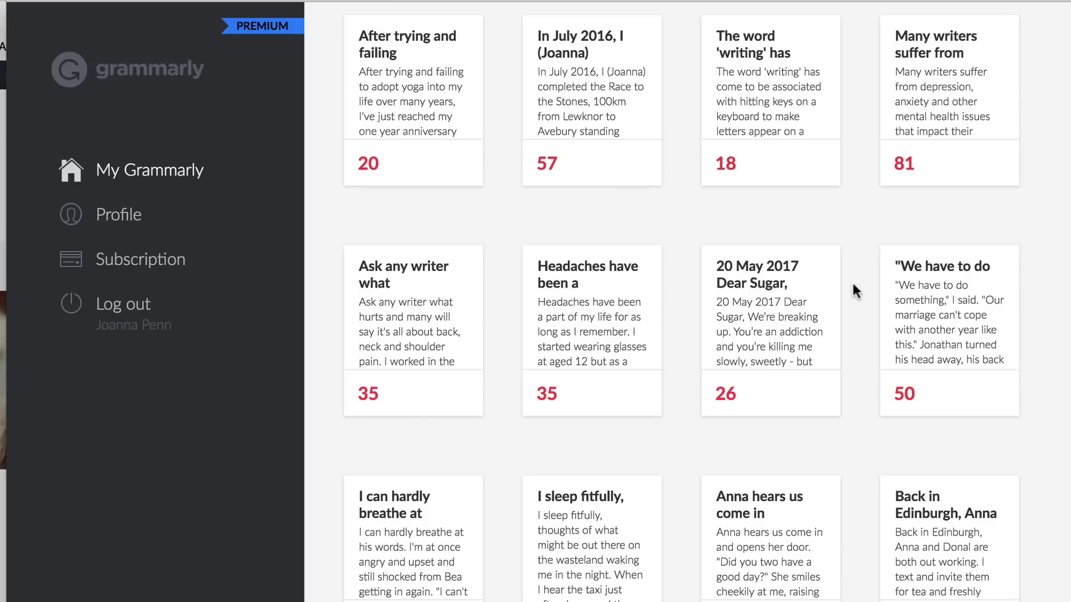
Step: Pick the 'After trying and failing' document card on the My Grammarly dashboard
mouse_move(806, 279)
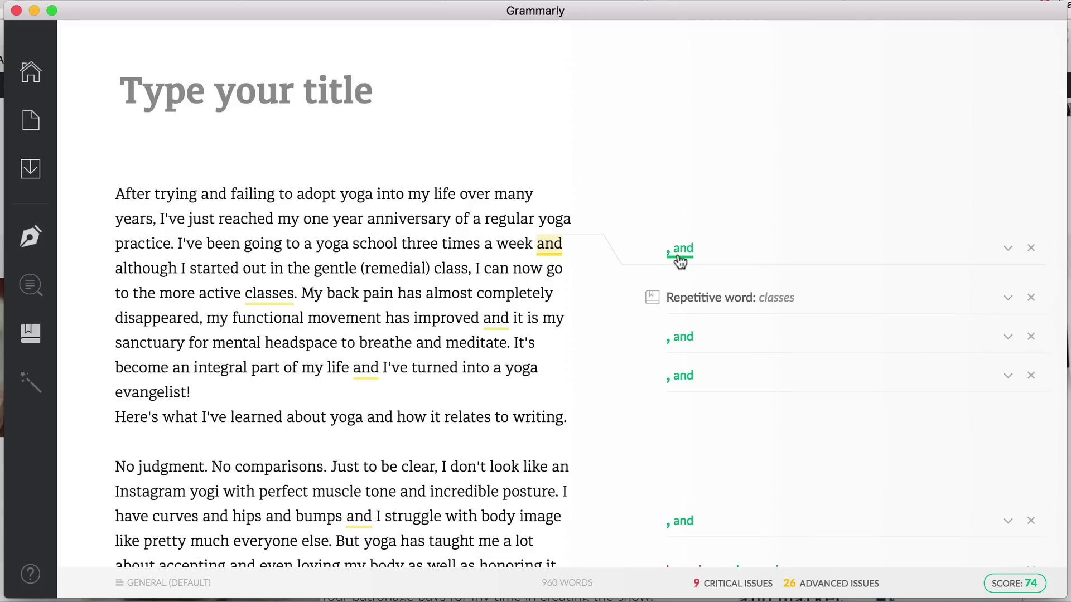
Step: Read the comma-before-'and' explanation, then accept the comma after 'three times a week'
left_click(1010, 250)
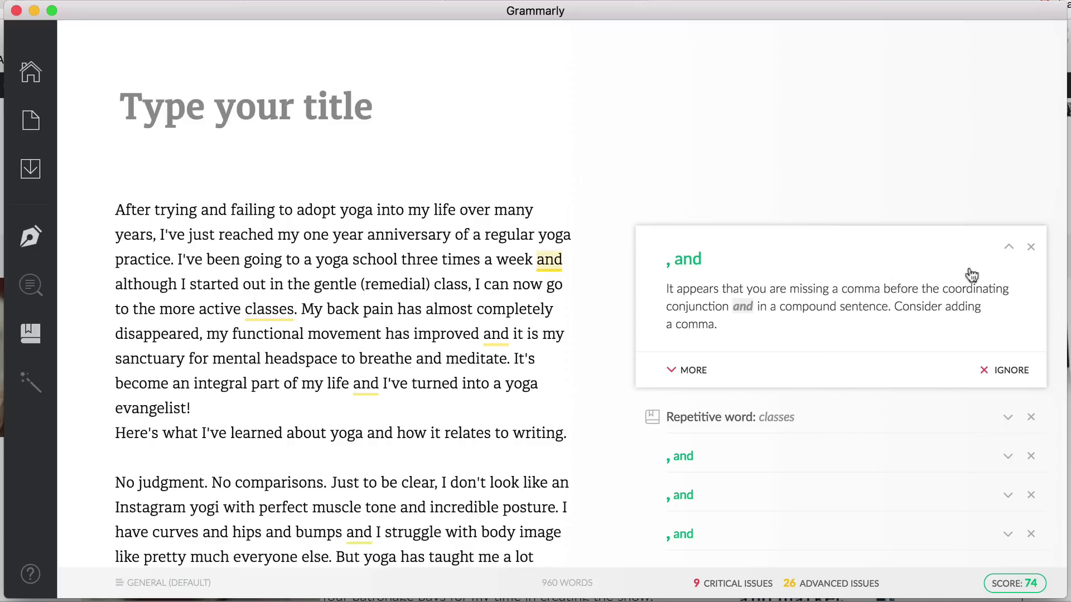
left_click(1009, 253)
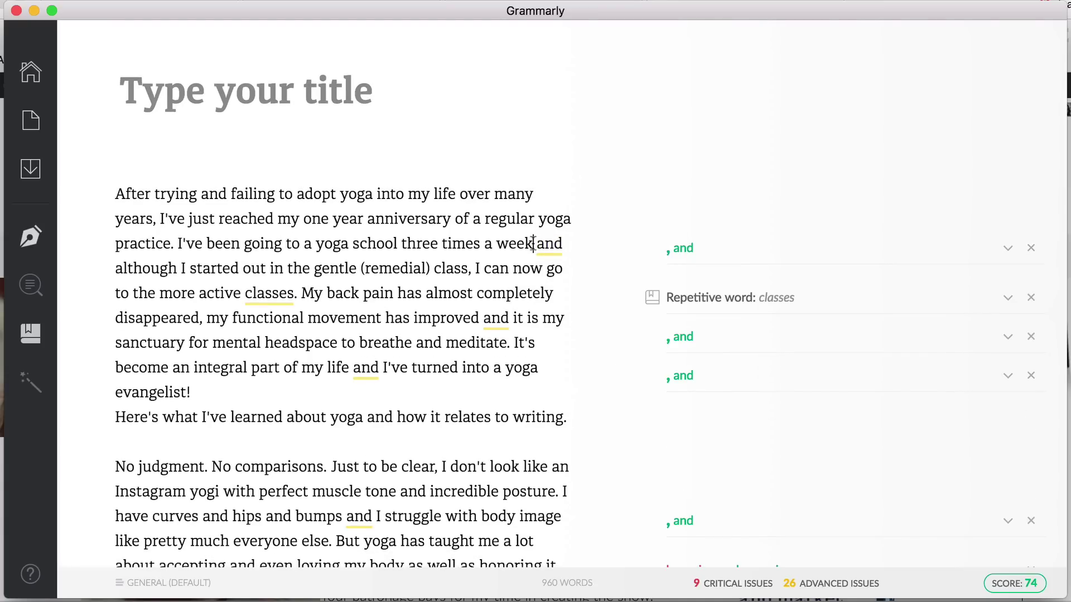
left_click(685, 251)
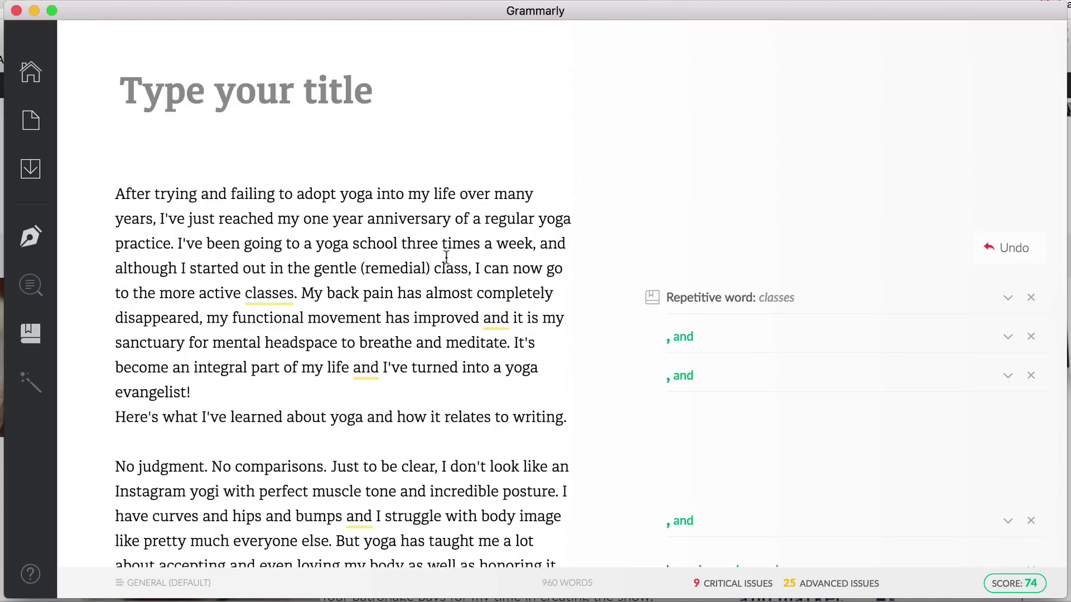
Step: Replace ', and' after 'week' with a period and capitalise 'Although' to start a new sentence
left_click(566, 244)
key("BackSpace")
key("BackSpace")
key("BackSpace")
key("BackSpace")
key("BackSpace")
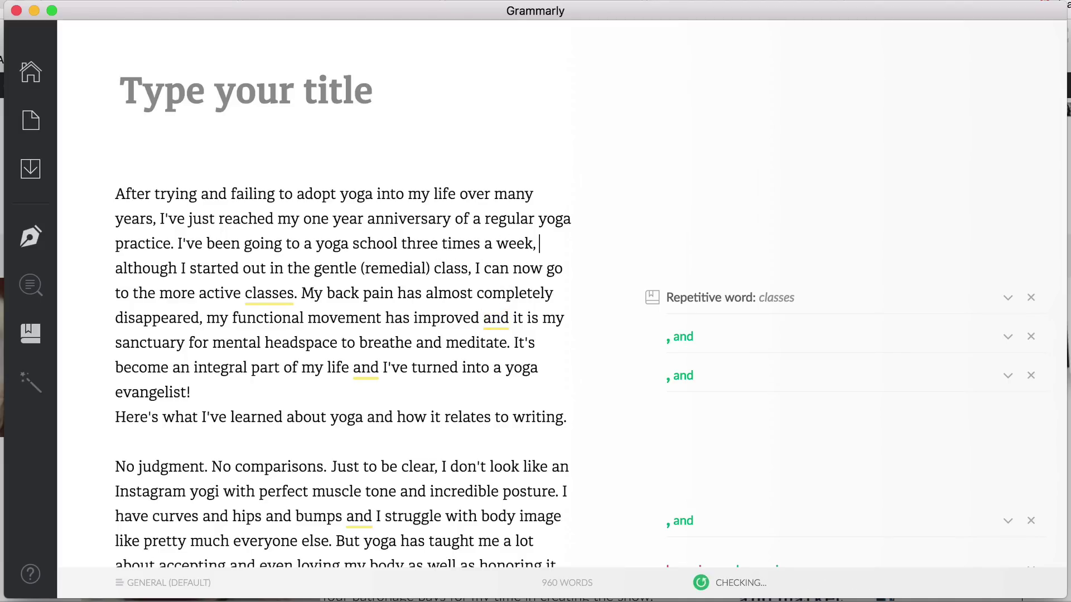
type(".")
key("Return")
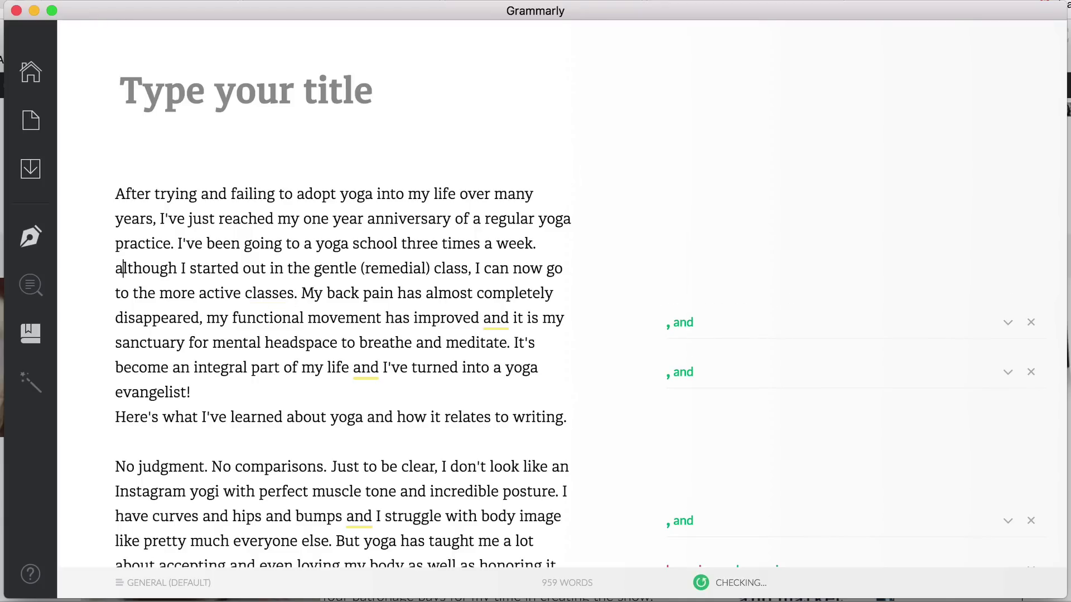
key("Delete")
type("A")
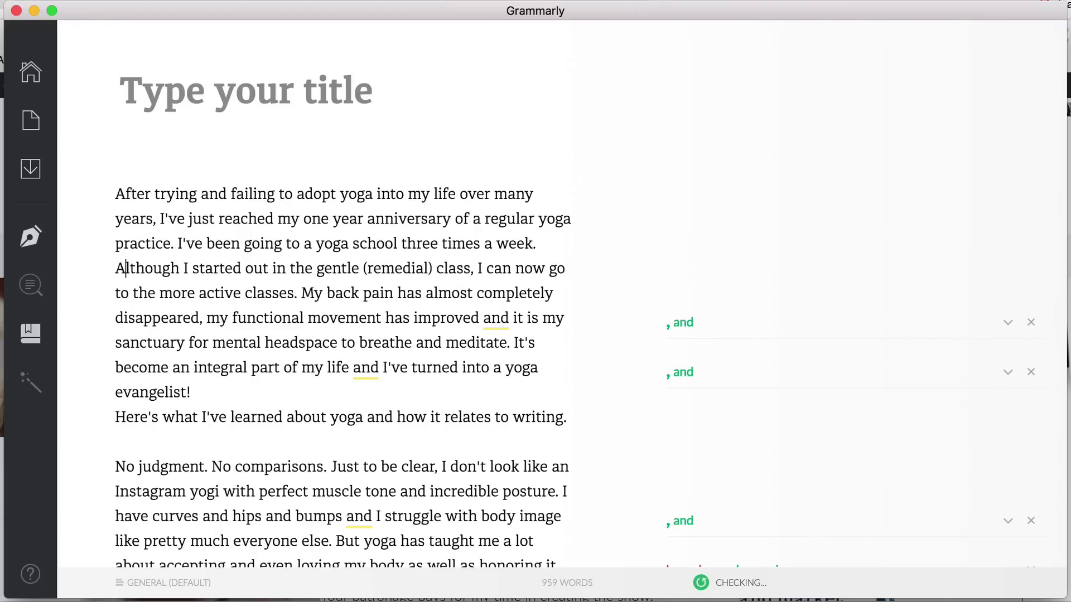
key("Left")
key("BackSpace")
key("Return")
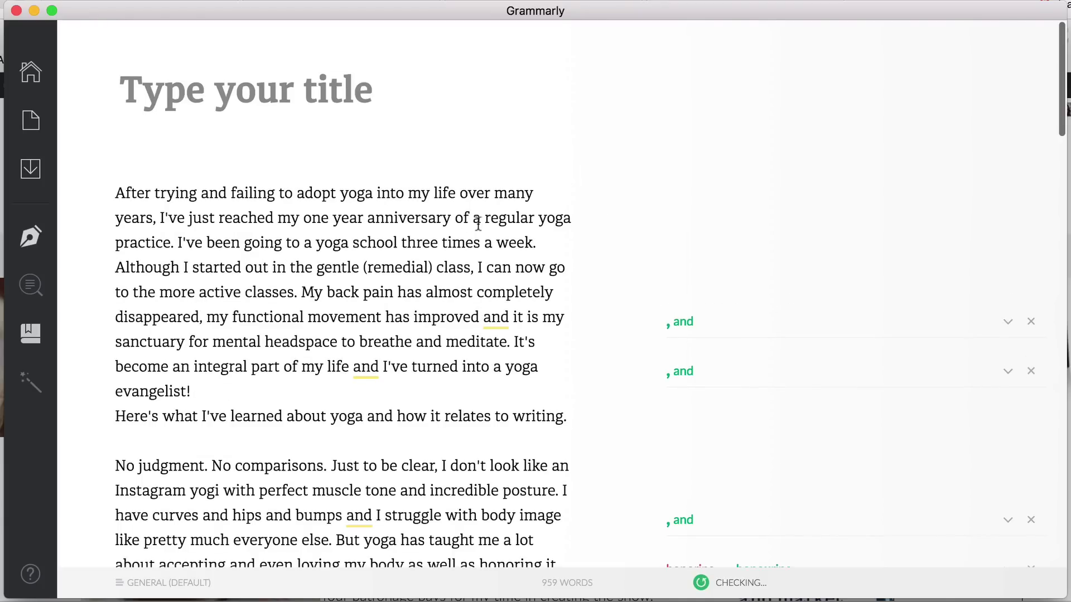
scroll(469, 223, "down", 1)
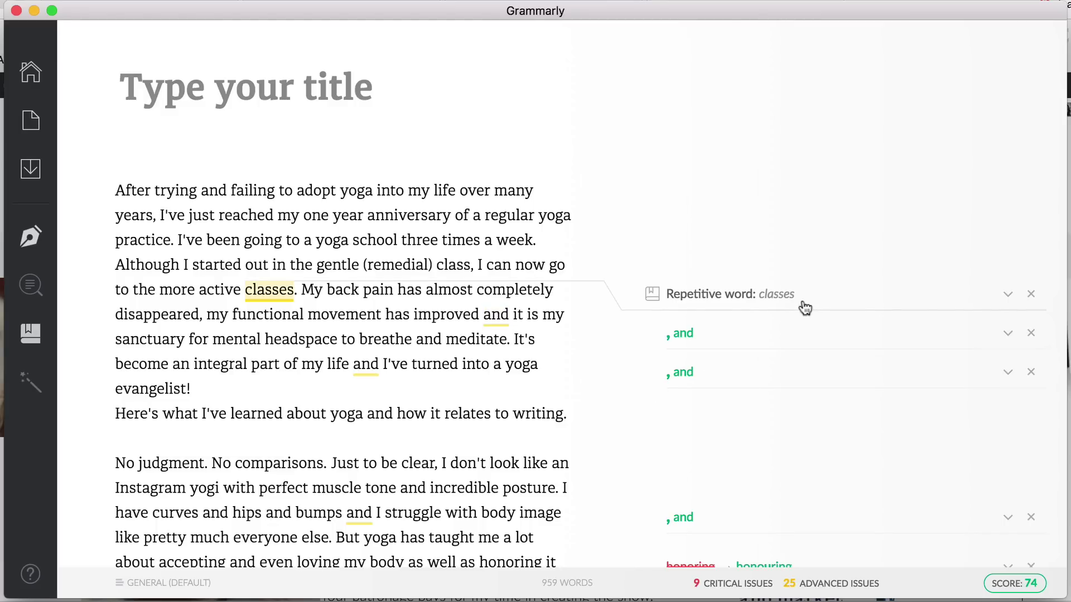
Step: Check synonyms for 'classes', then accept commas before 'and' after 'improved' and 'my life'
left_click(1007, 295)
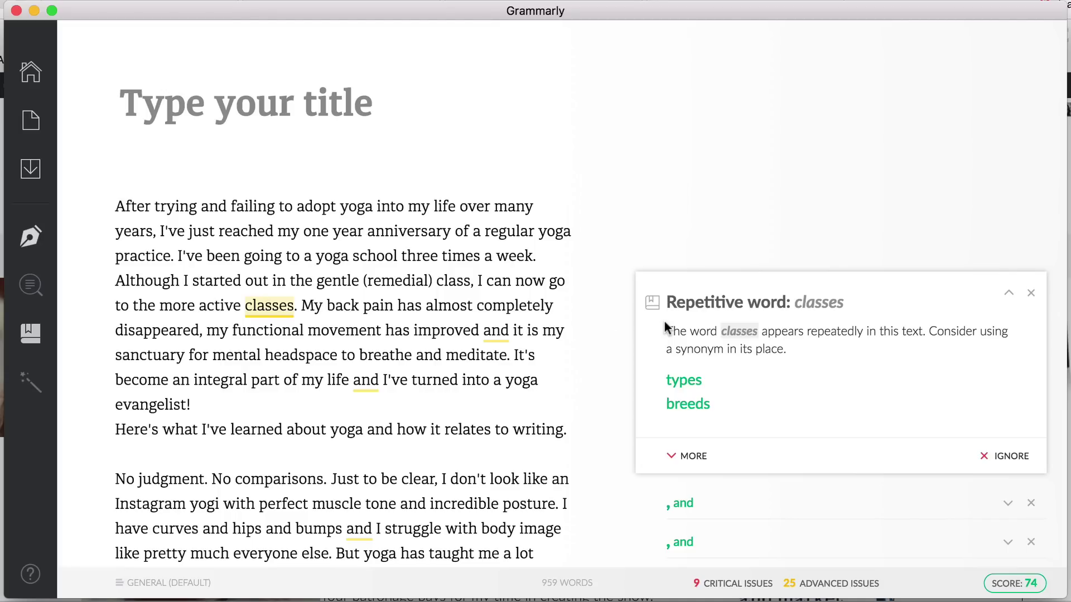
left_click(1009, 295)
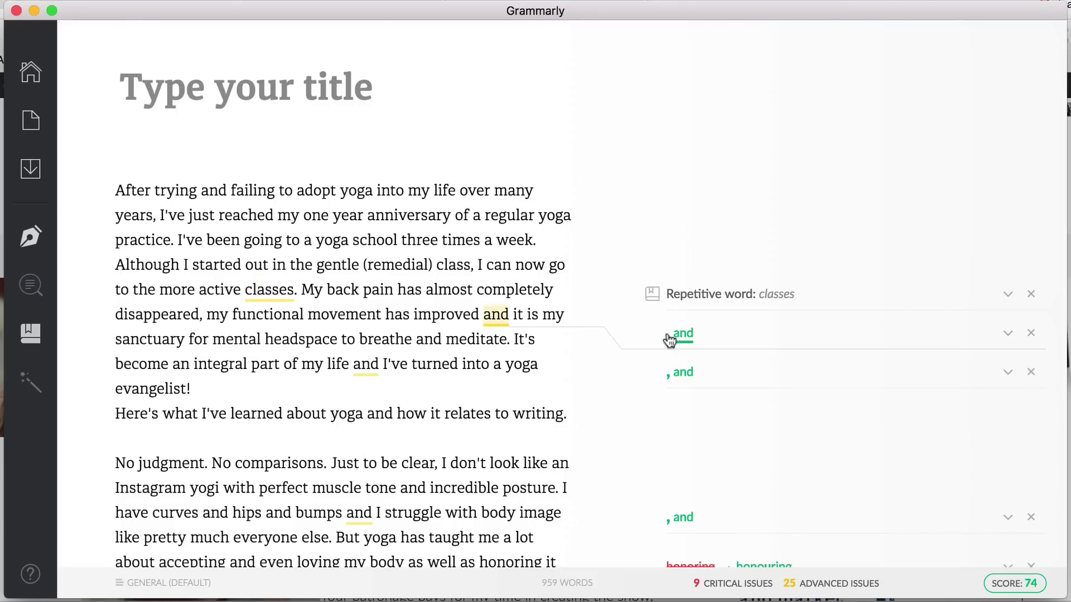
left_click(681, 337)
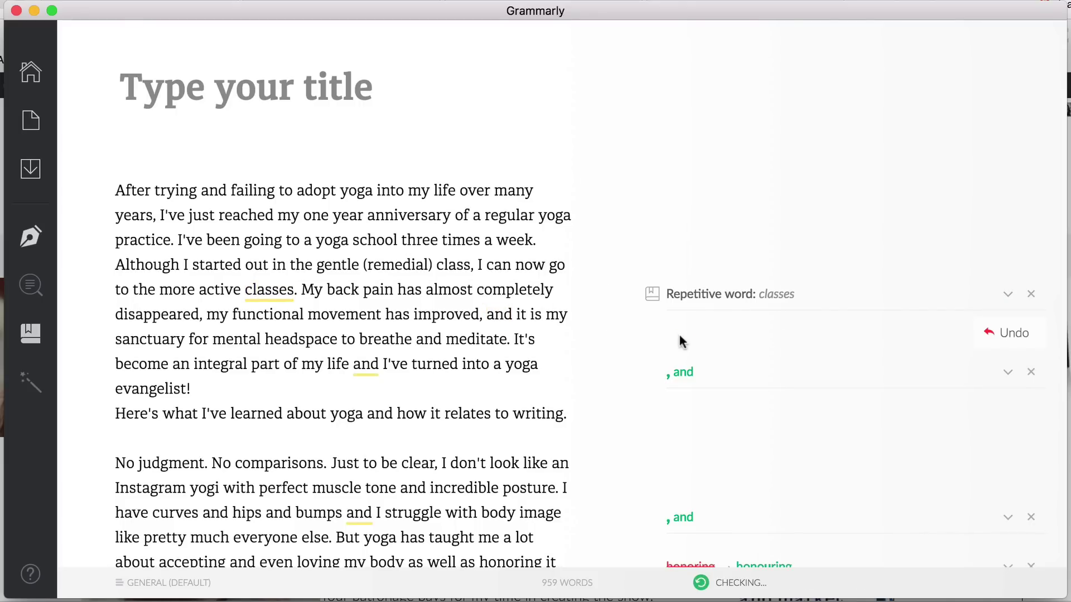
left_click(685, 377)
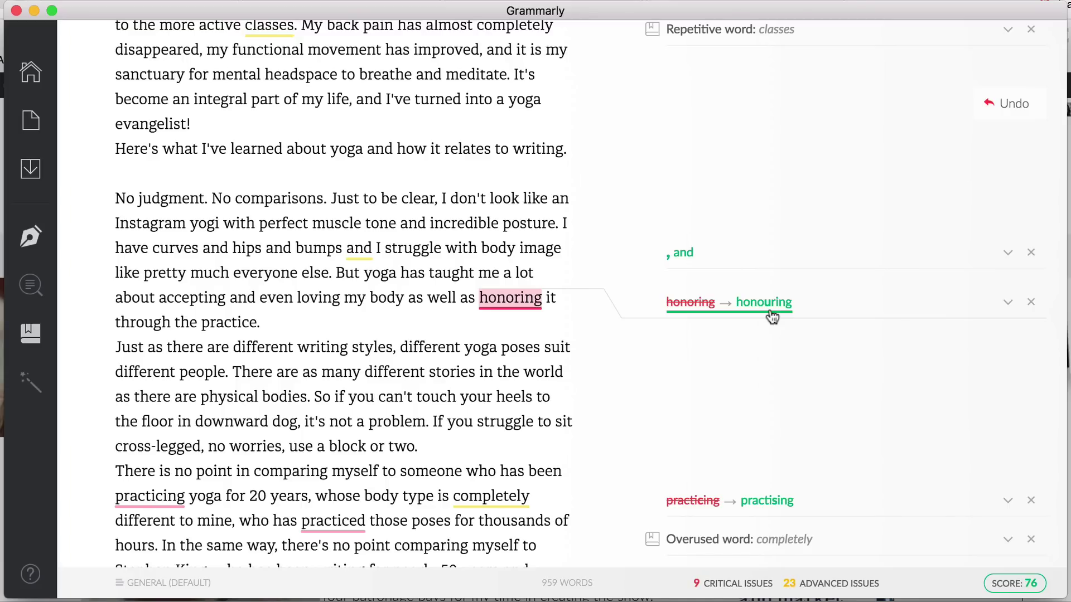
left_click(1009, 304)
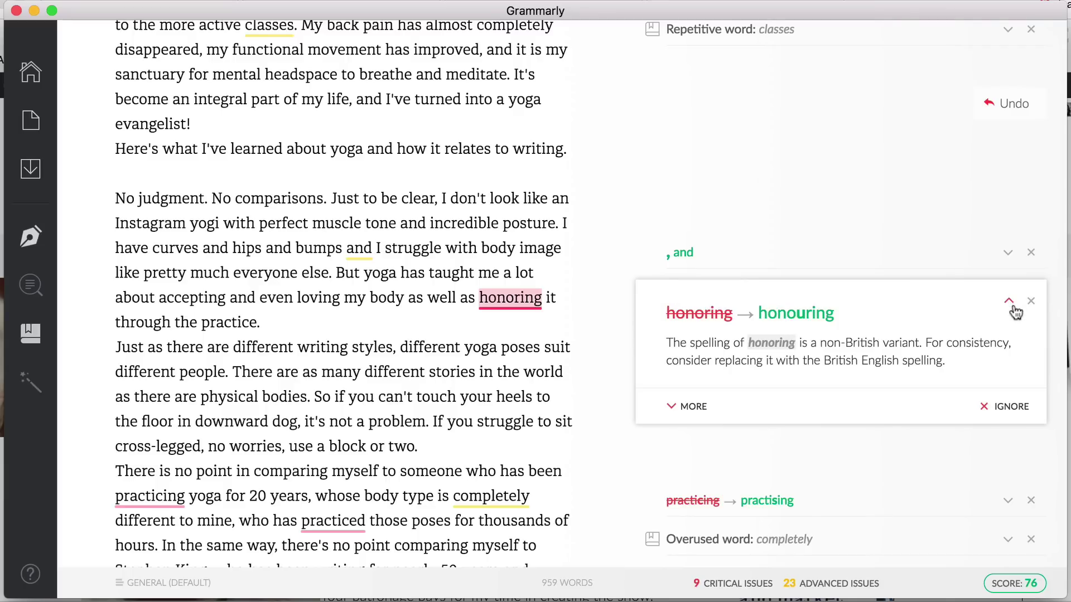
scroll(1015, 310, "up", 1)
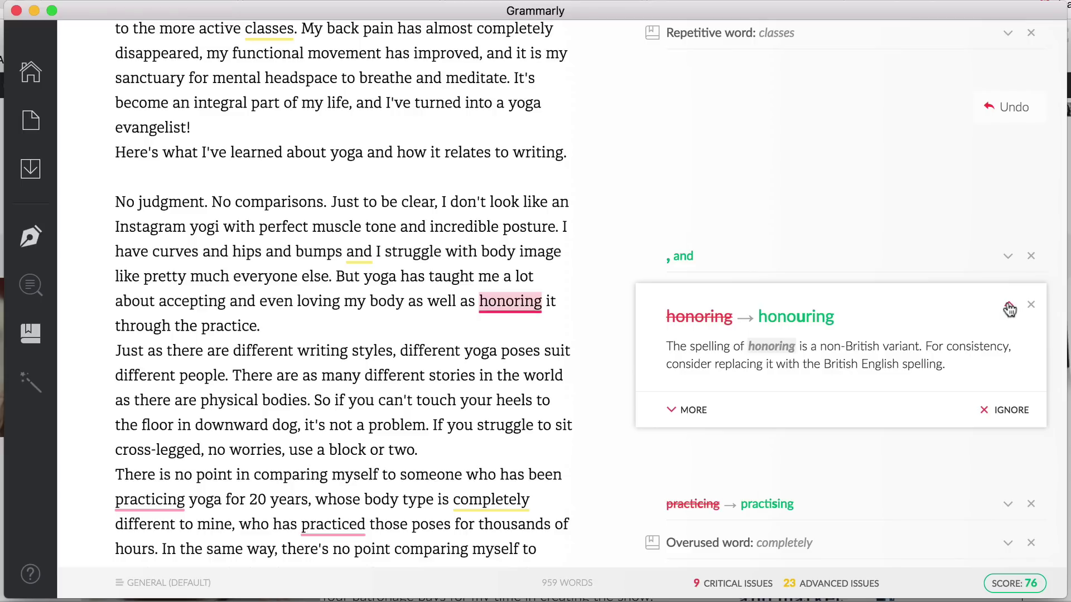
left_click(1010, 309)
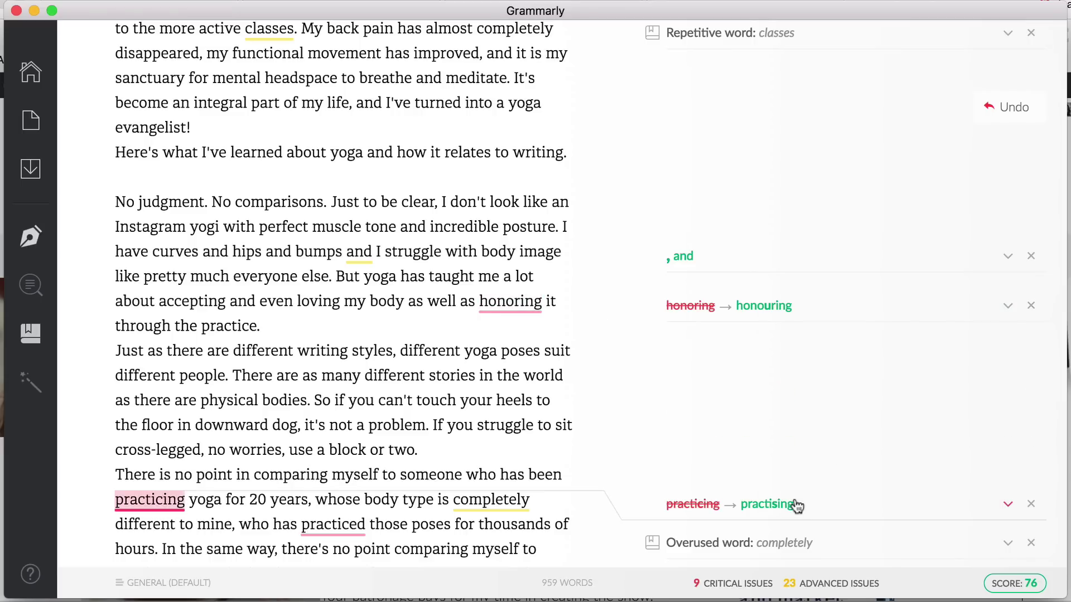
scroll(797, 505, "down", 3)
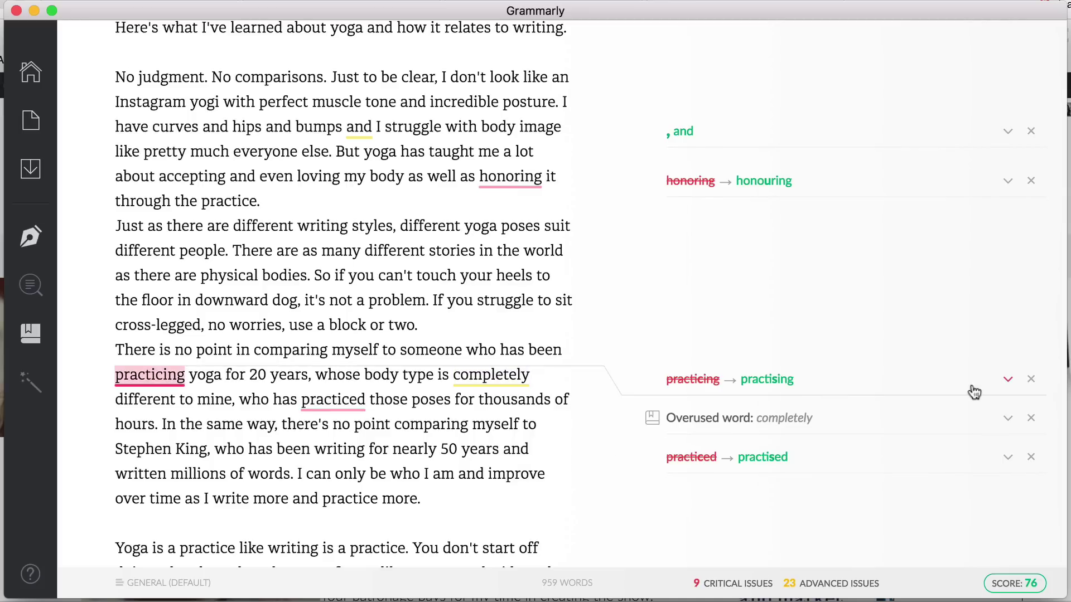
left_click(1008, 381)
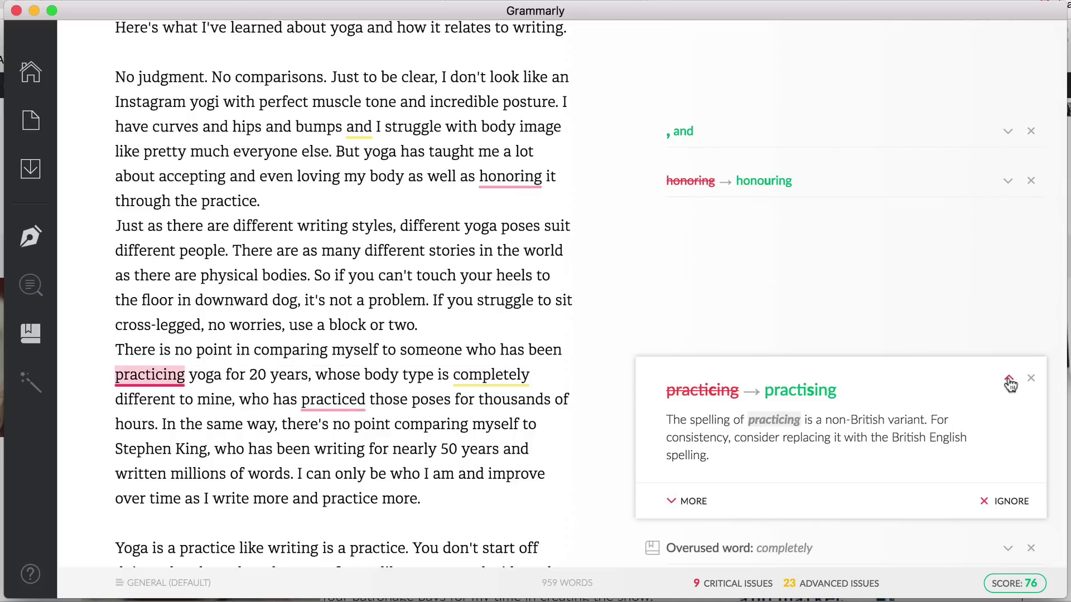
left_click(1010, 381)
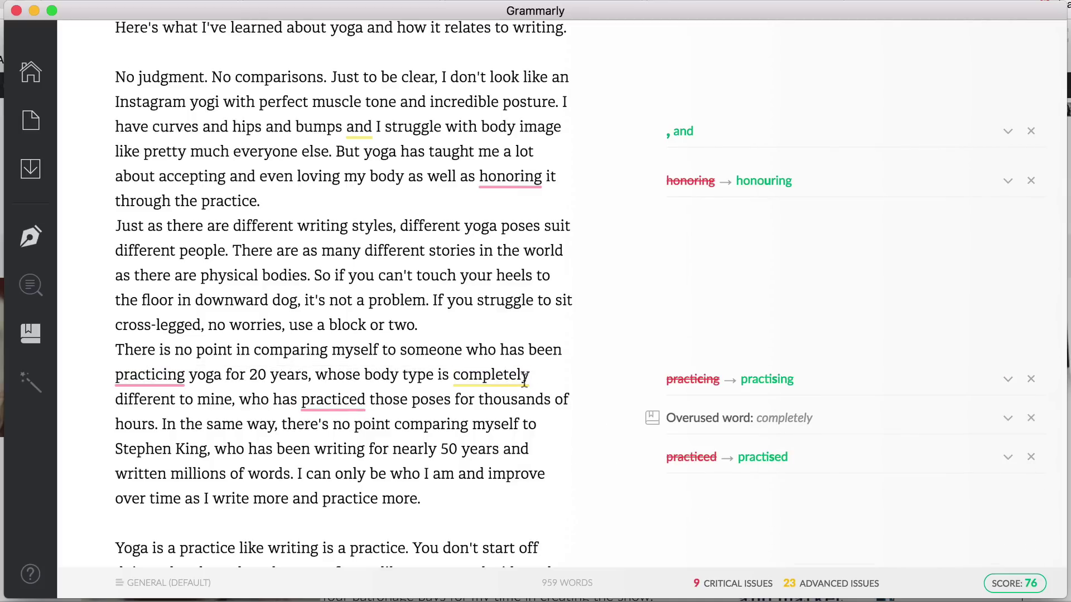
scroll(737, 423, "down", 2)
scroll(739, 425, "down", 1)
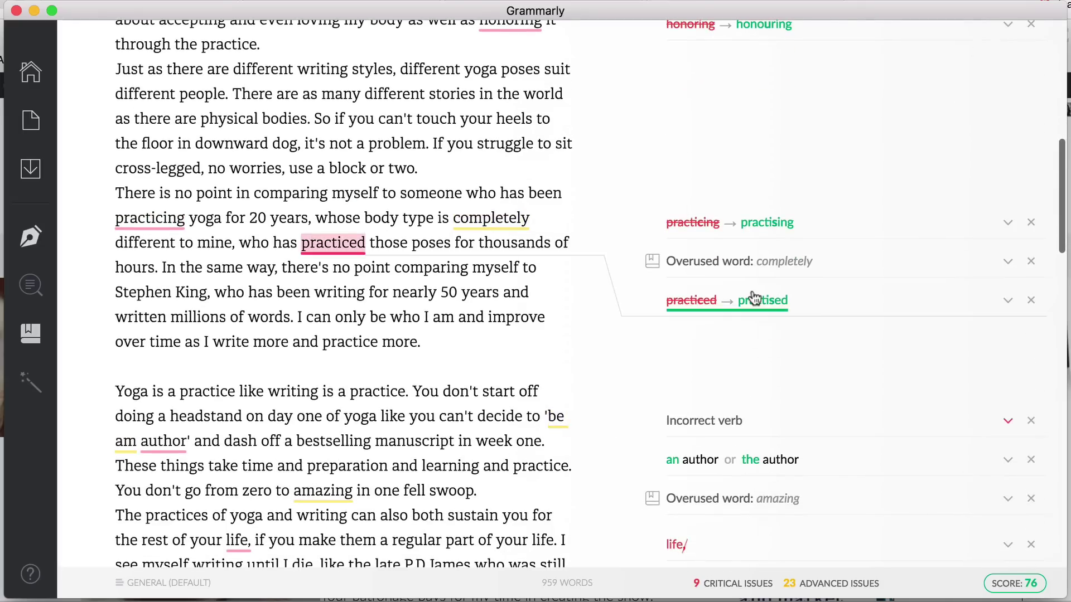
Step: Replace the overused word 'completely' with 'entirely'
left_click(1008, 262)
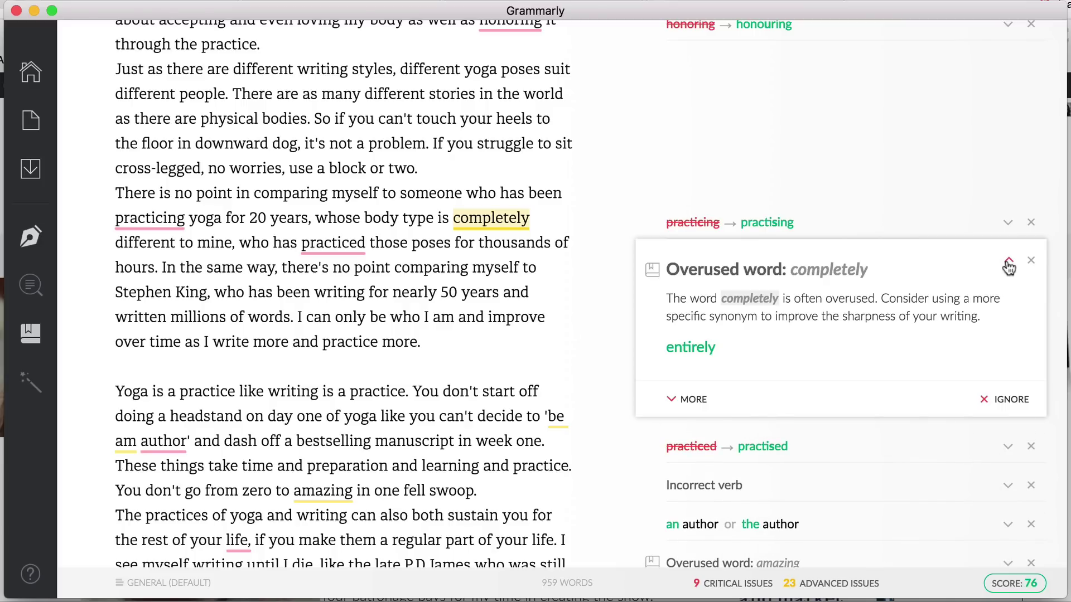
left_click(689, 349)
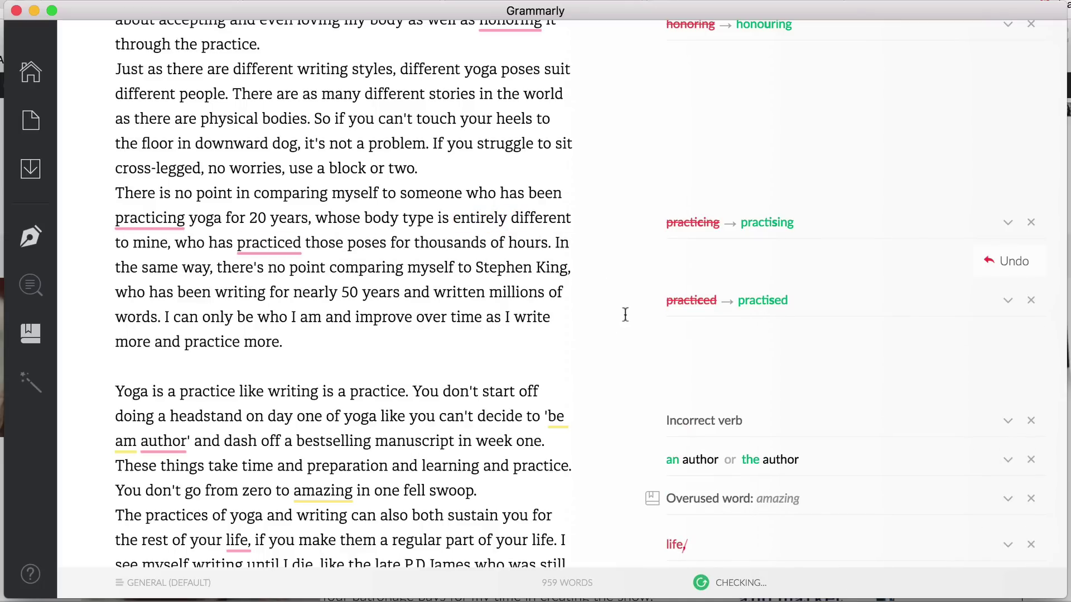
scroll(627, 306, "down", 5)
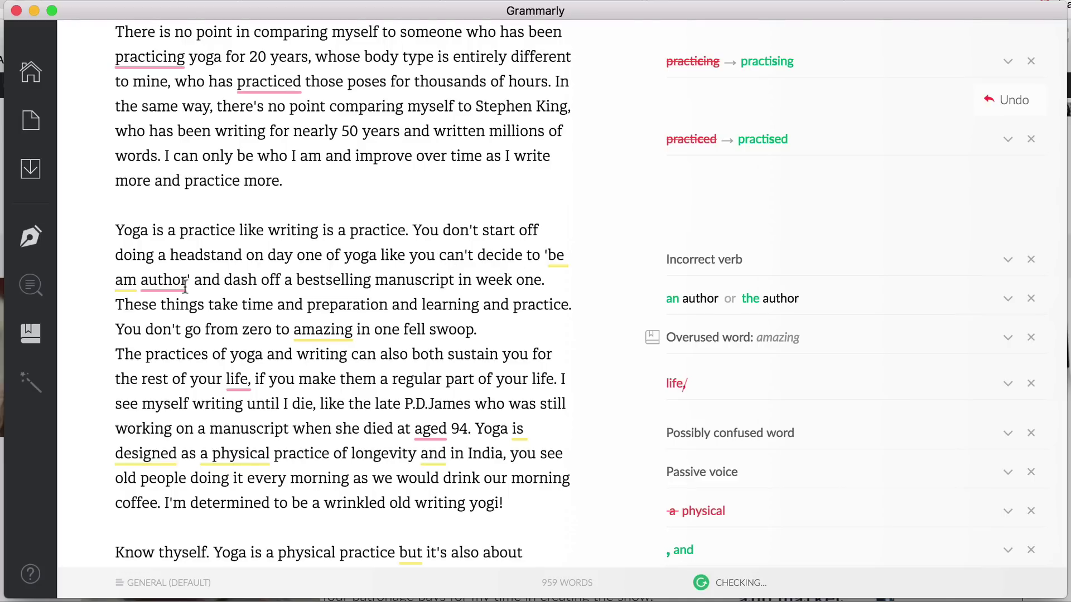
Step: Insert 'an' before 'author' and delete the stray 'am' so it reads 'be an author'
left_click(1007, 306)
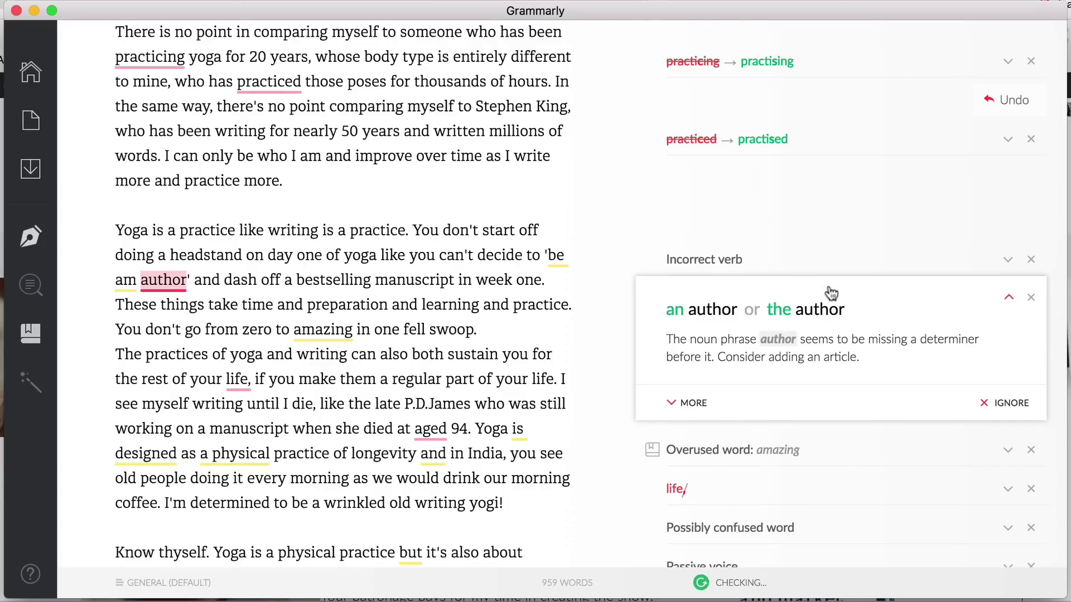
left_click(1009, 262)
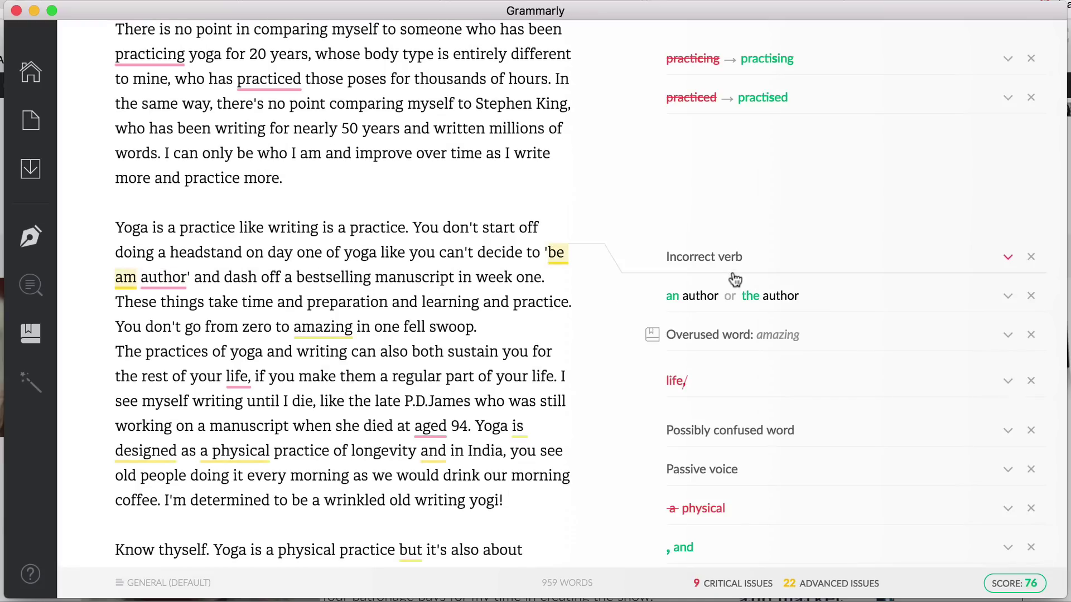
left_click(676, 299)
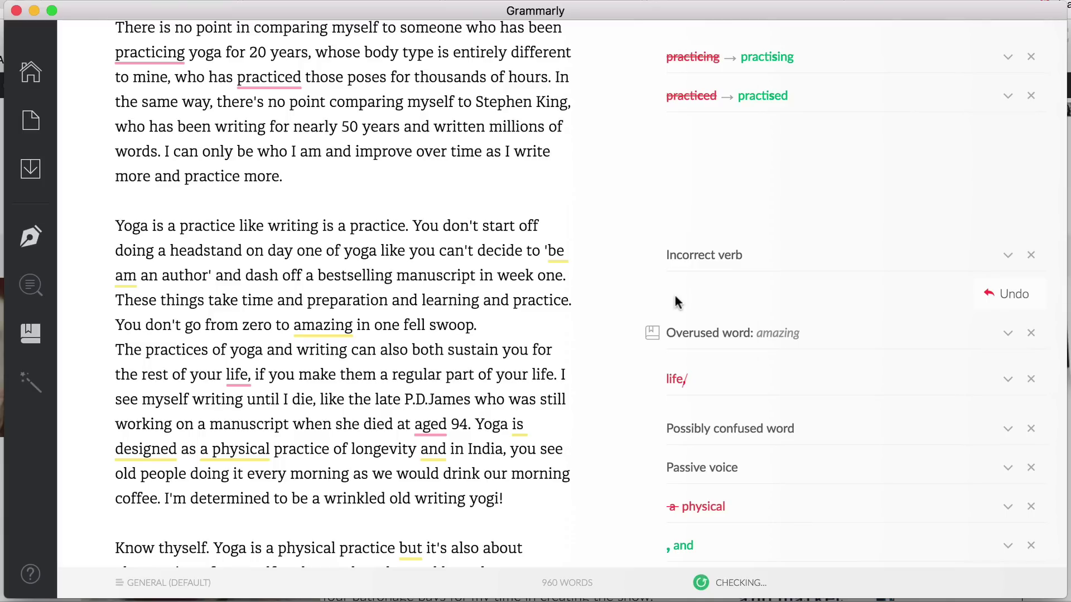
left_click(142, 277)
key("BackSpace")
key("BackSpace")
key("BackSpace")
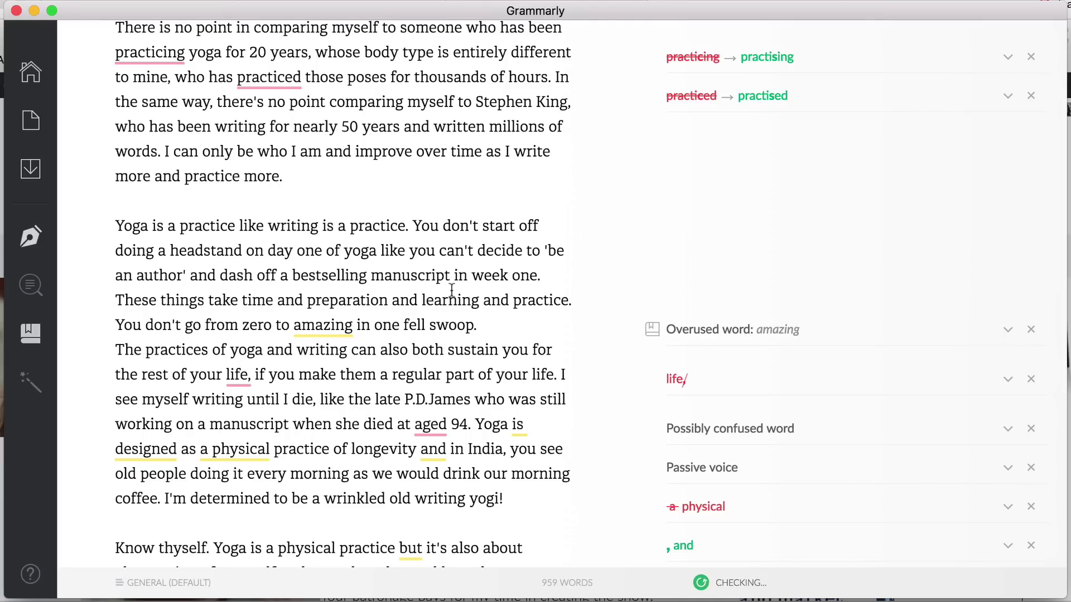
Step: Ignore the 'amazing' overused-word warning and accept removing the comma after 'life'
left_click(1007, 332)
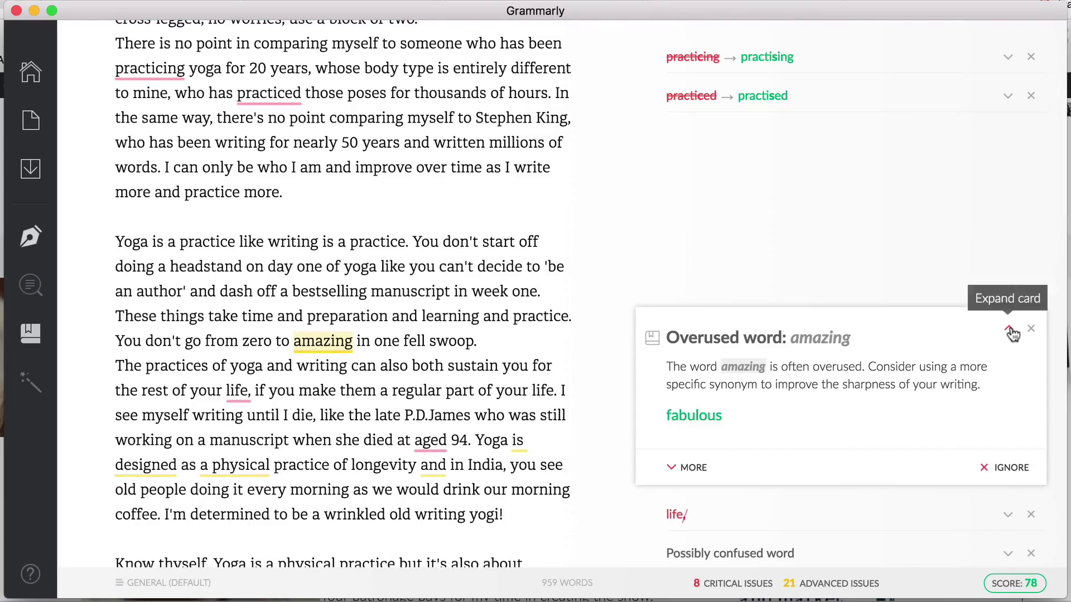
left_click(1011, 468)
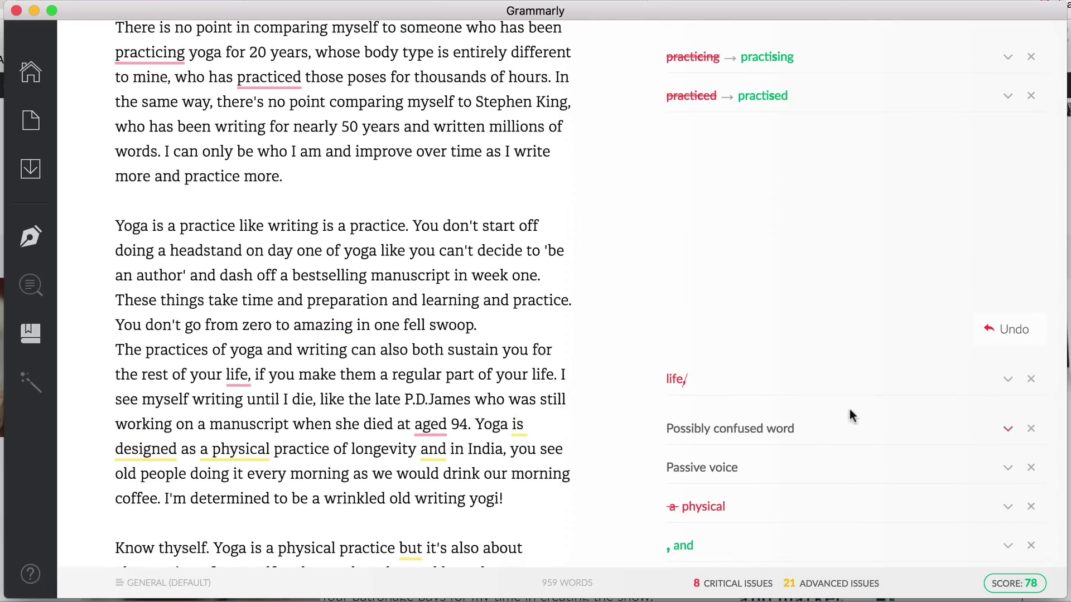
scroll(750, 410, "down", 5)
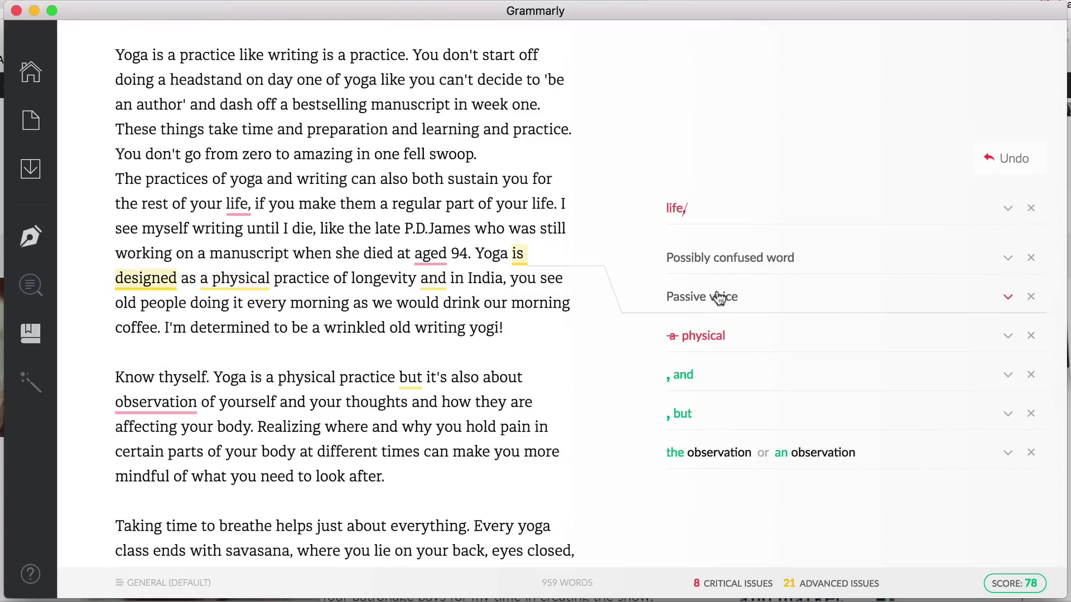
left_click(682, 215)
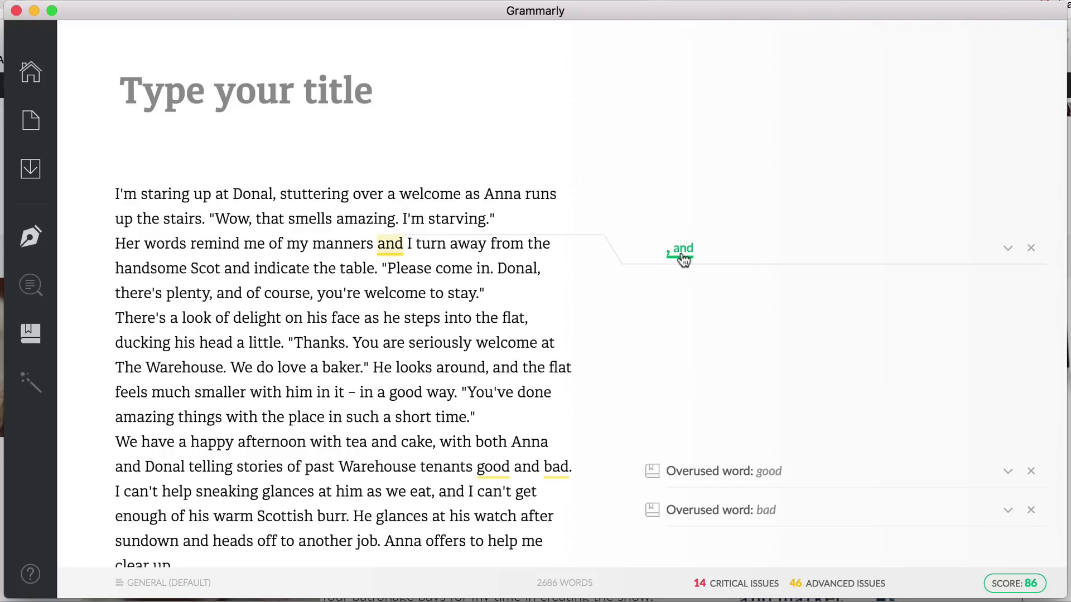
Step: Accept the comma in 'my manners, and I turn away' and ignore the 'good' overused-word warning
left_click(682, 252)
scroll(698, 307, "down", 5)
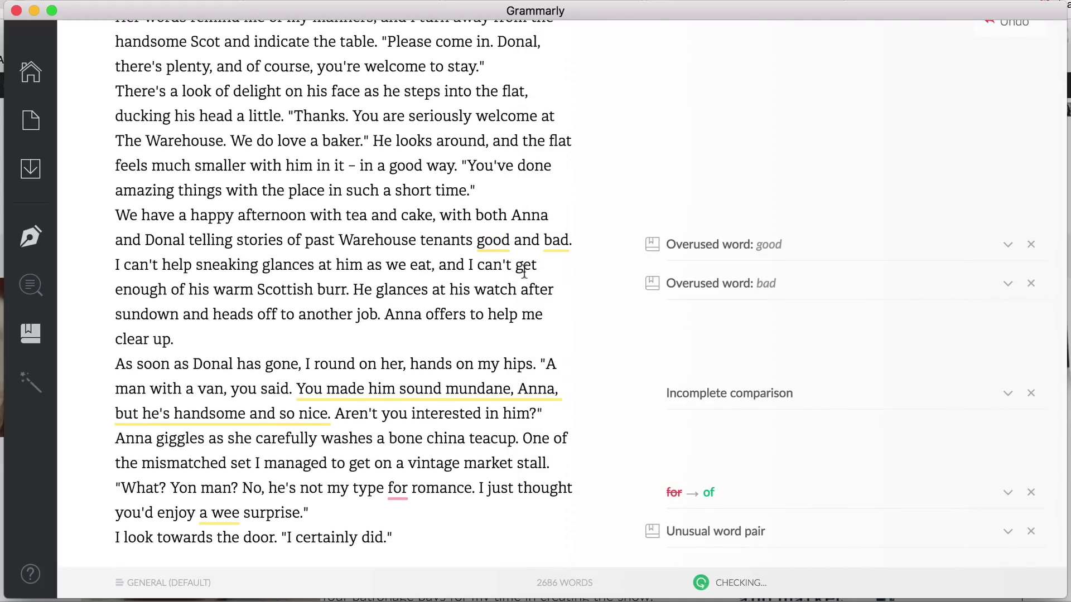
left_click(1009, 246)
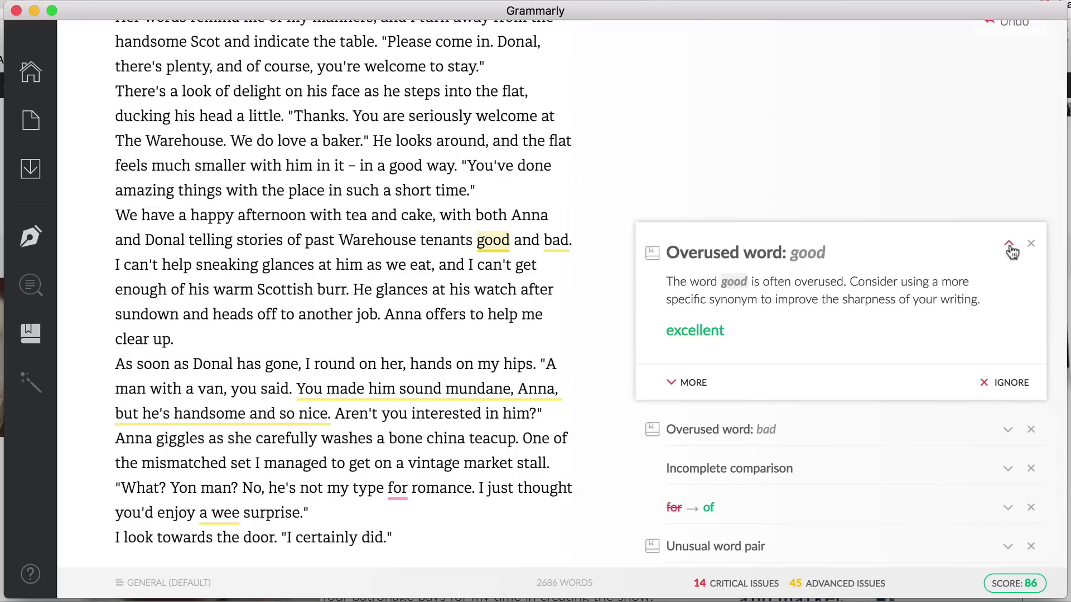
left_click(1011, 383)
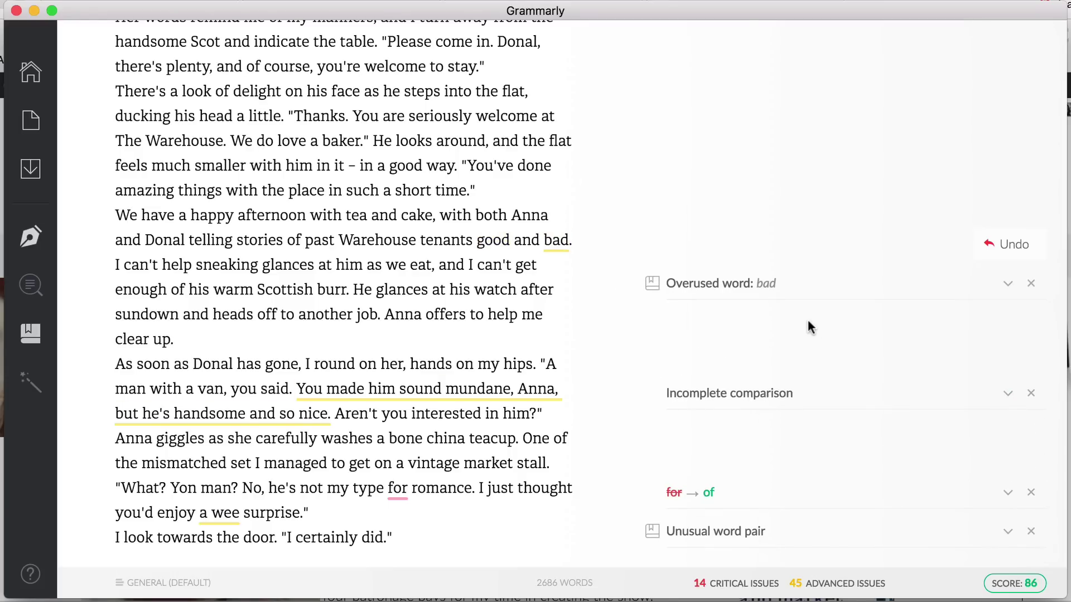
scroll(811, 327, "down", 3)
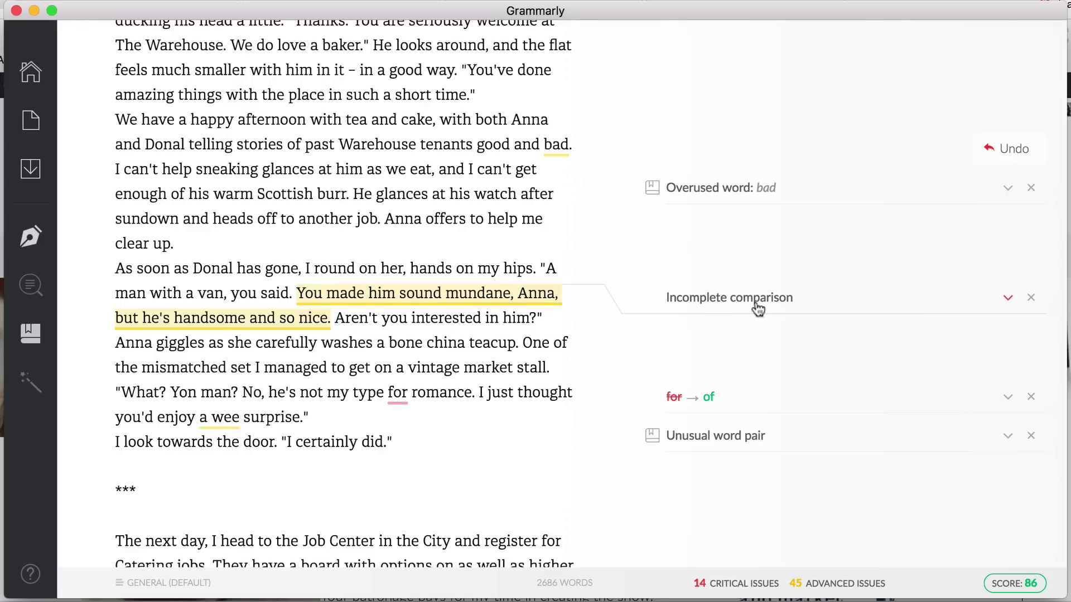
left_click(1006, 301)
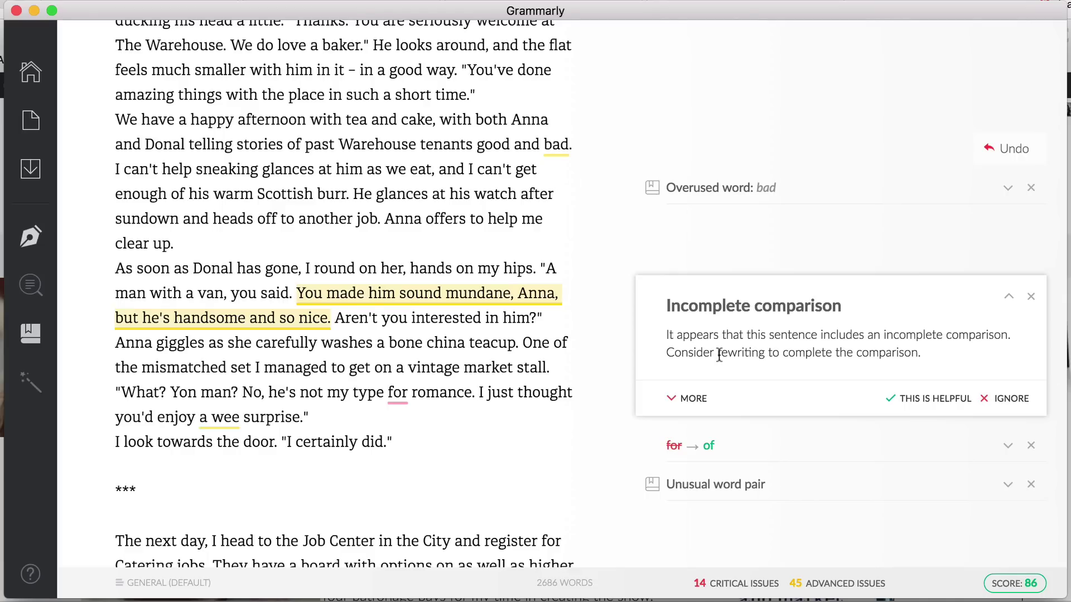
Step: Ignore the 'Unusual word pair' warning on 'a wee', then expand the 'are hung' passive-voice card
left_click(532, 392)
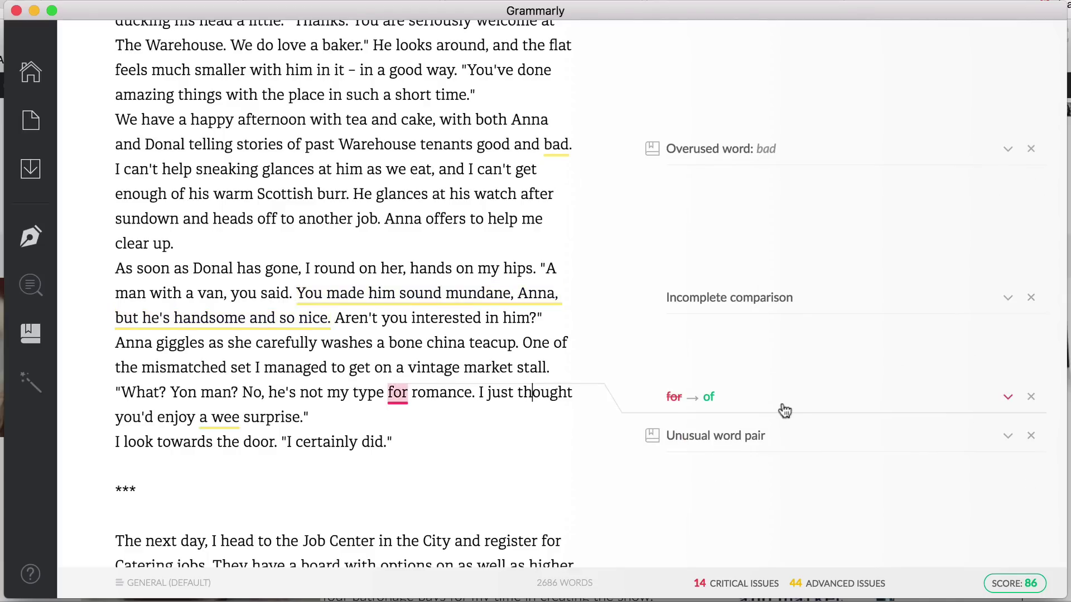
scroll(781, 407, "down", 3)
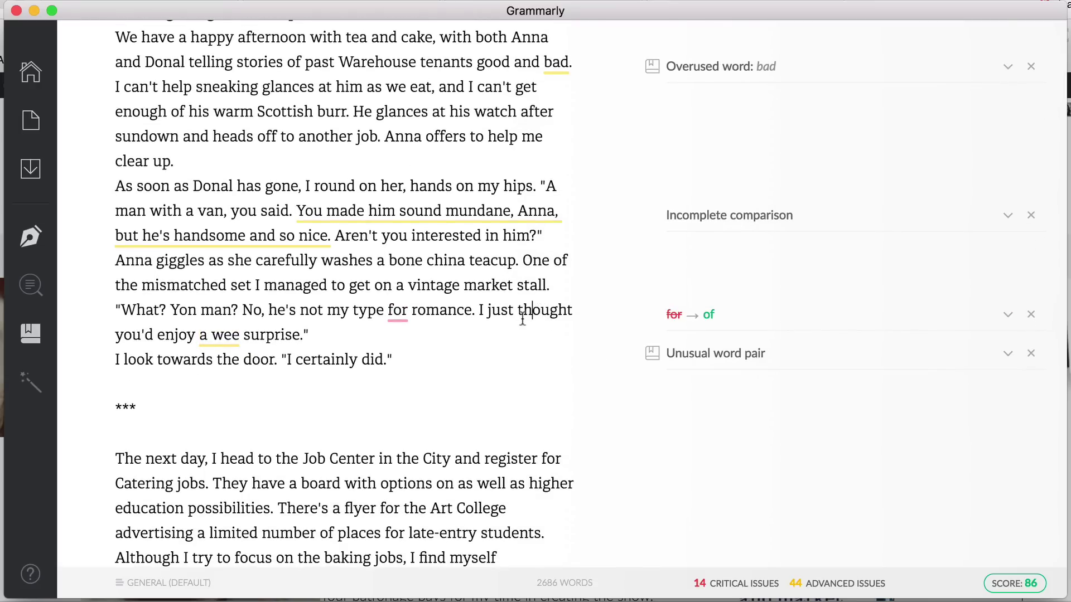
scroll(261, 310, "down", 1)
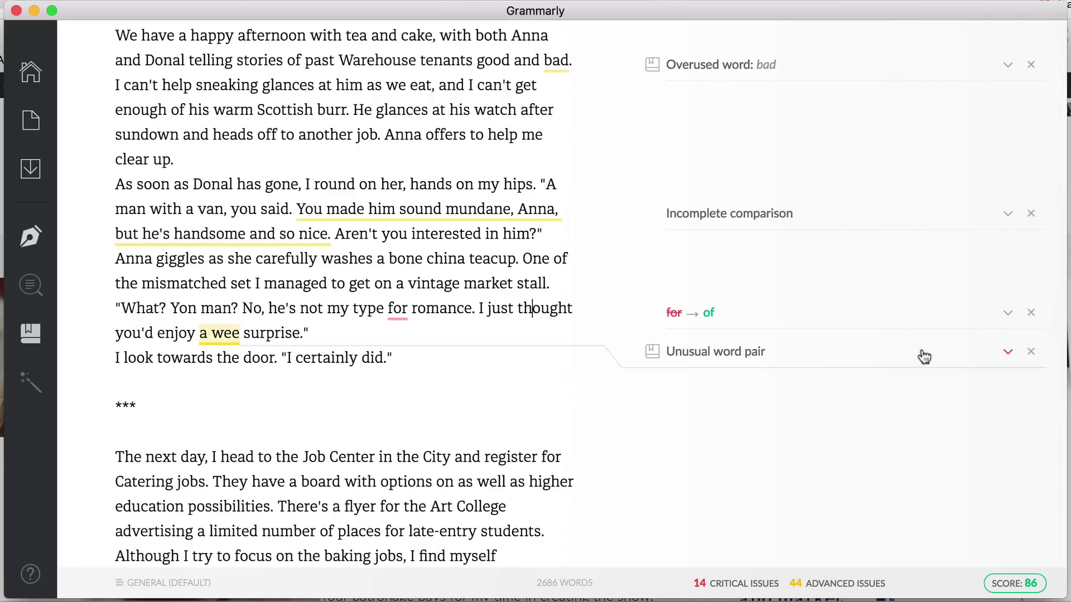
left_click(1007, 352)
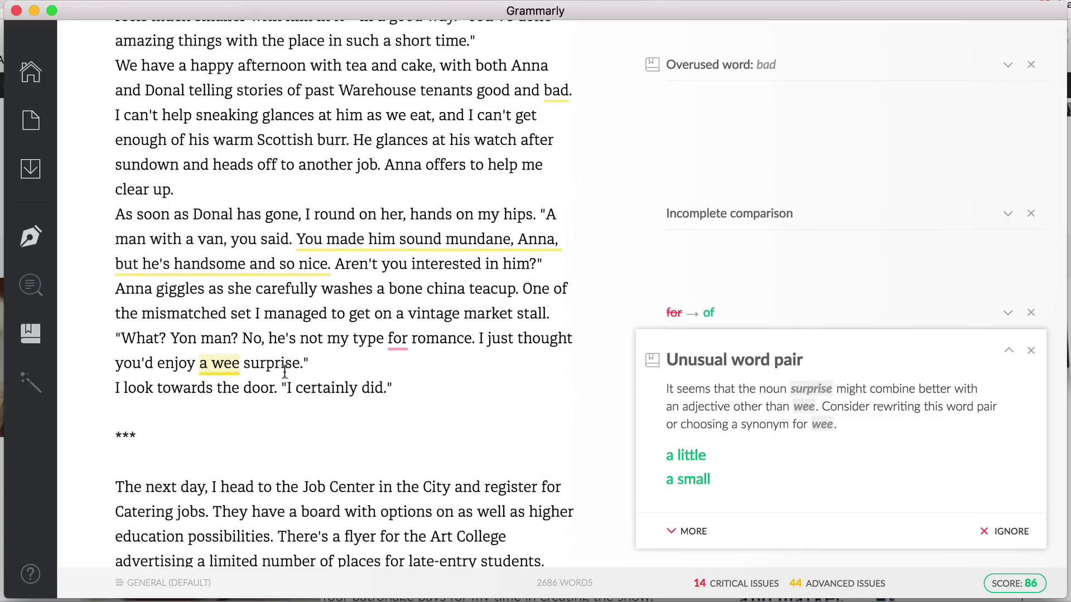
left_click(1008, 356)
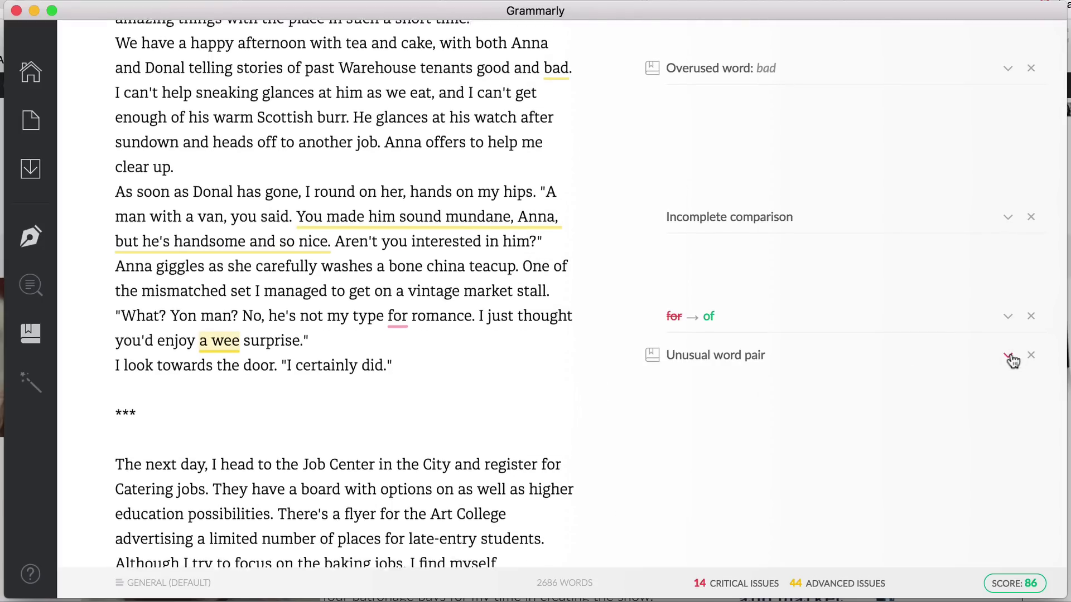
left_click(1011, 360)
left_click(1004, 534)
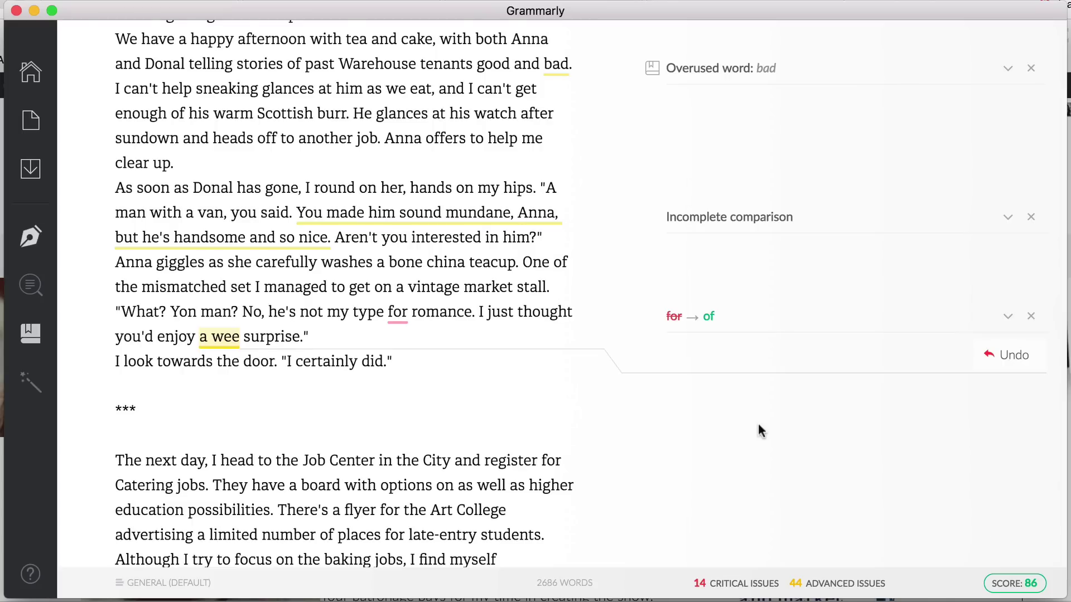
scroll(837, 427, "down", 10)
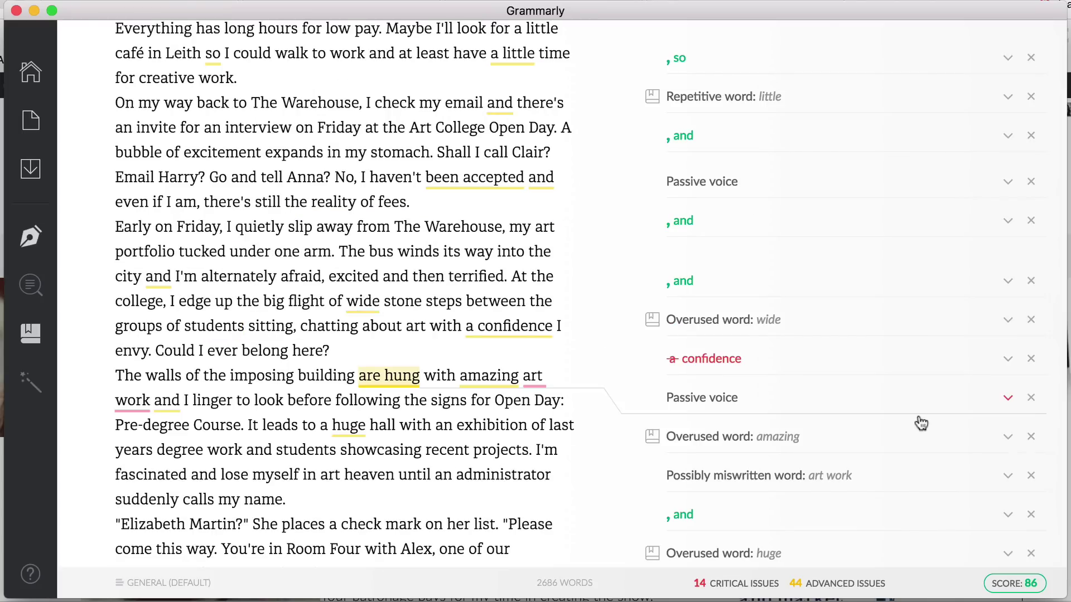
left_click(1007, 400)
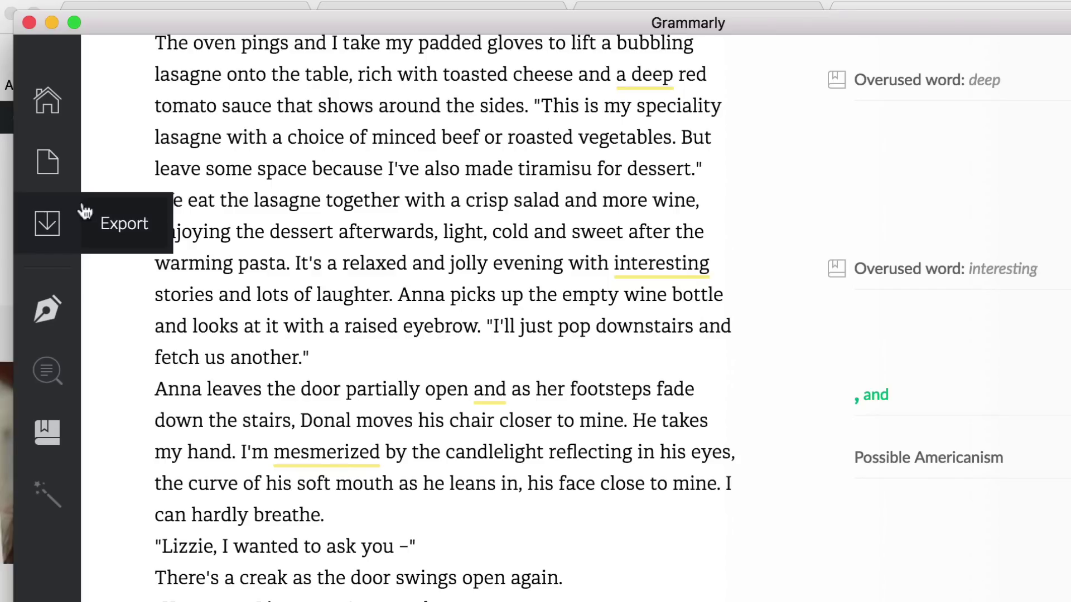
left_click(128, 233)
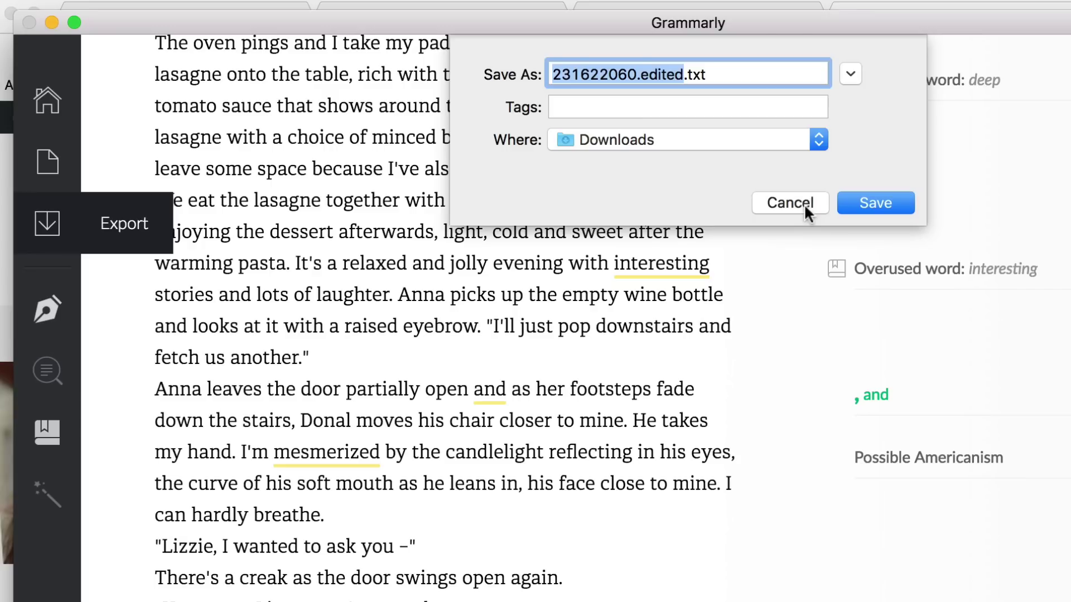
Step: Cancel the export, then view the document type, check categories and switched-off plagiarism option
left_click(804, 203)
mouse_move(56, 319)
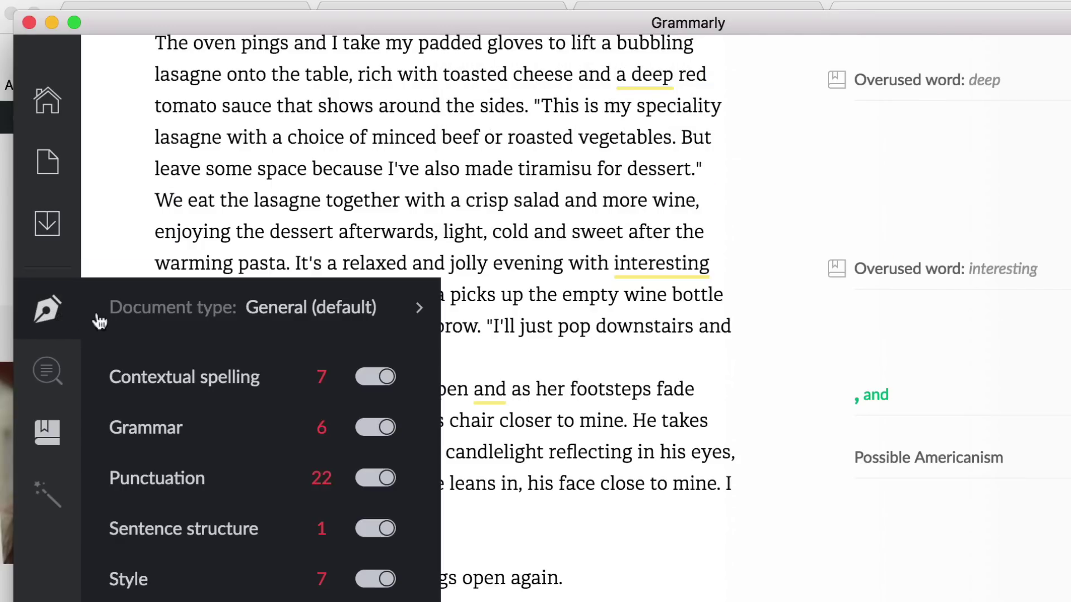
mouse_move(54, 382)
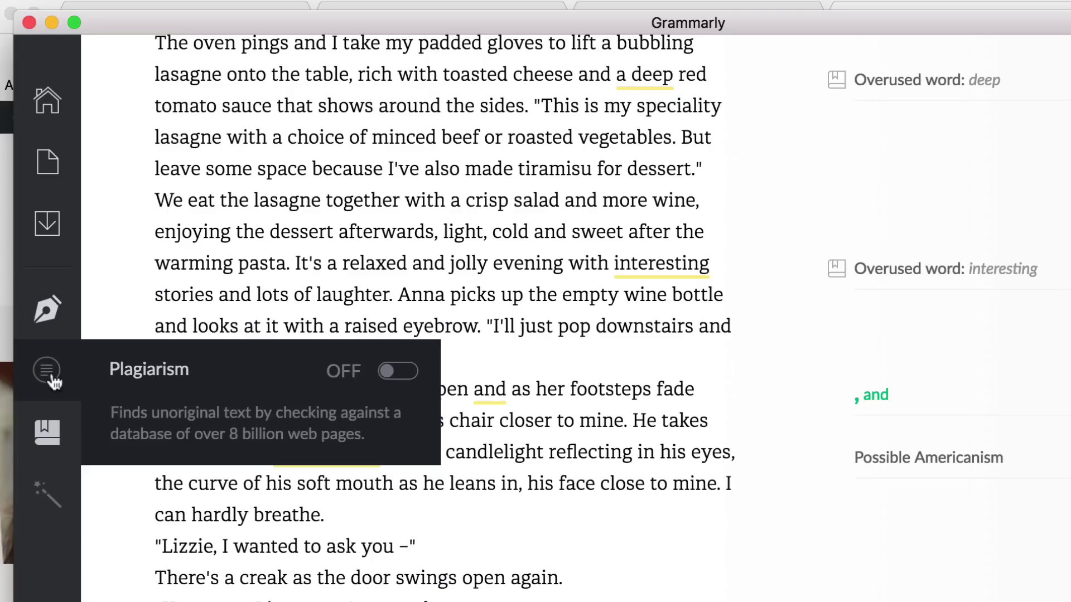